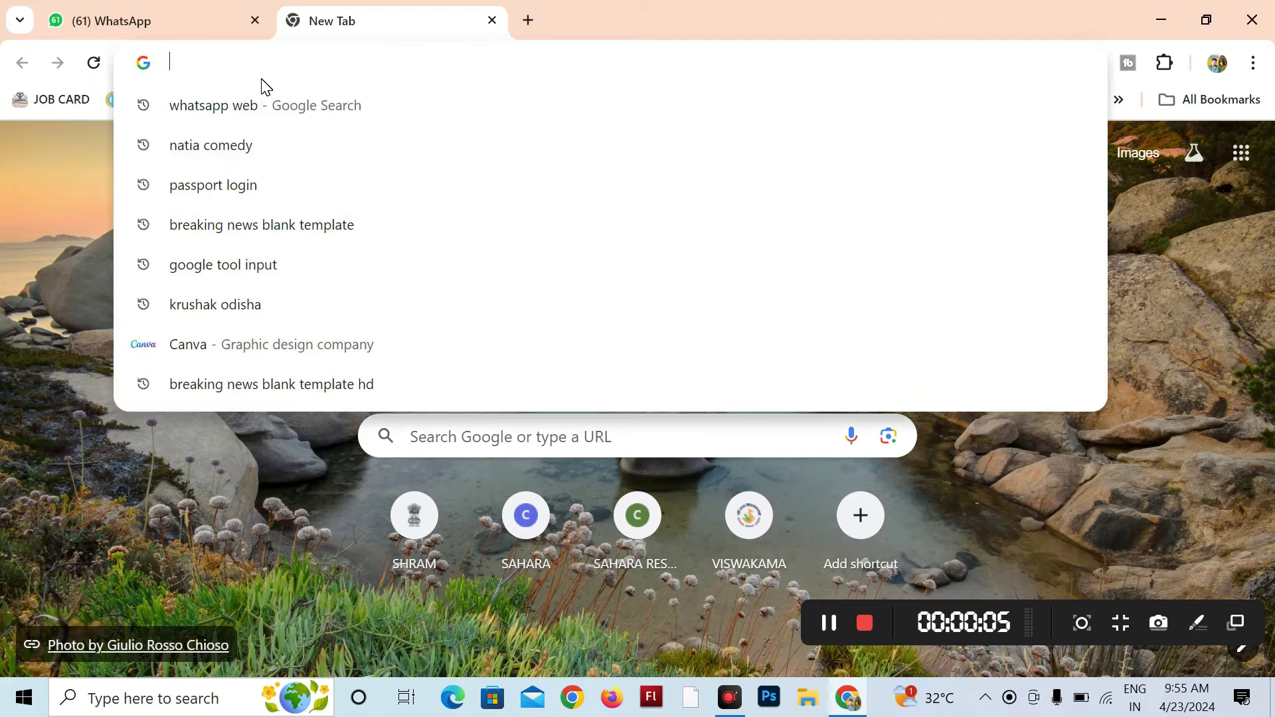
Step: Search Google for 'e pauti' and open the Odisha Online Land Revenue Payment site
text(e)
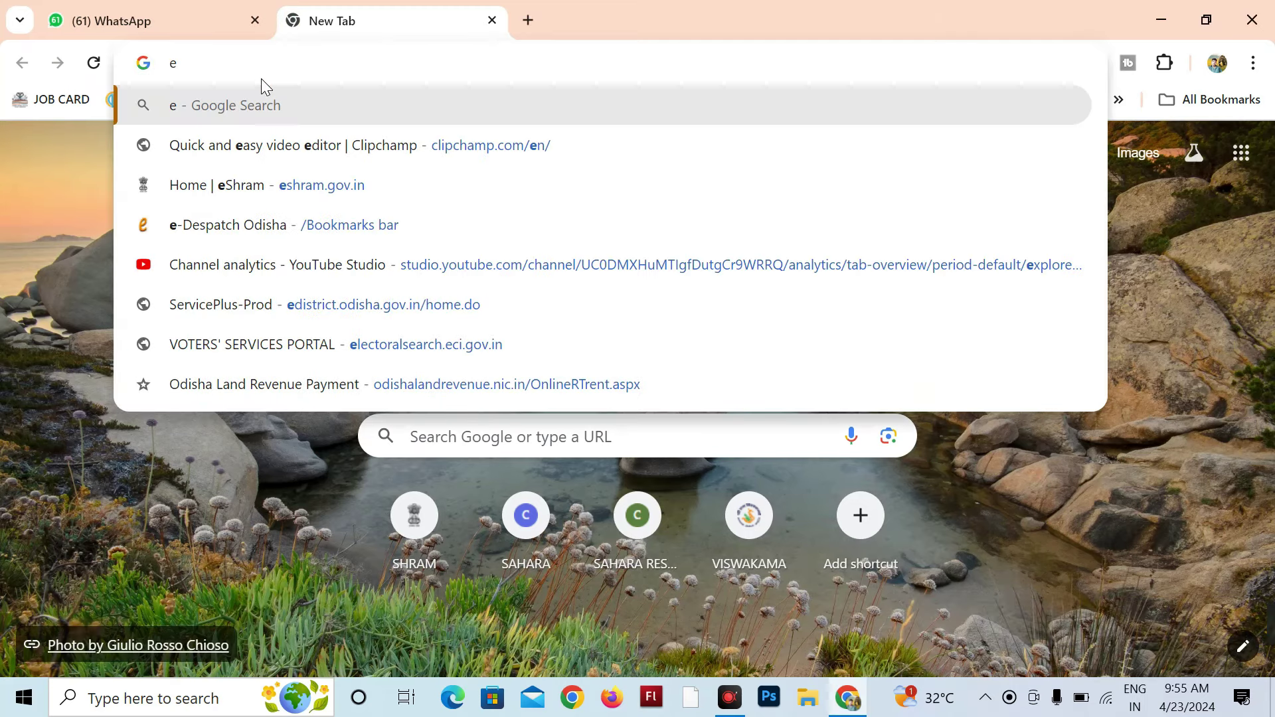
text( p)
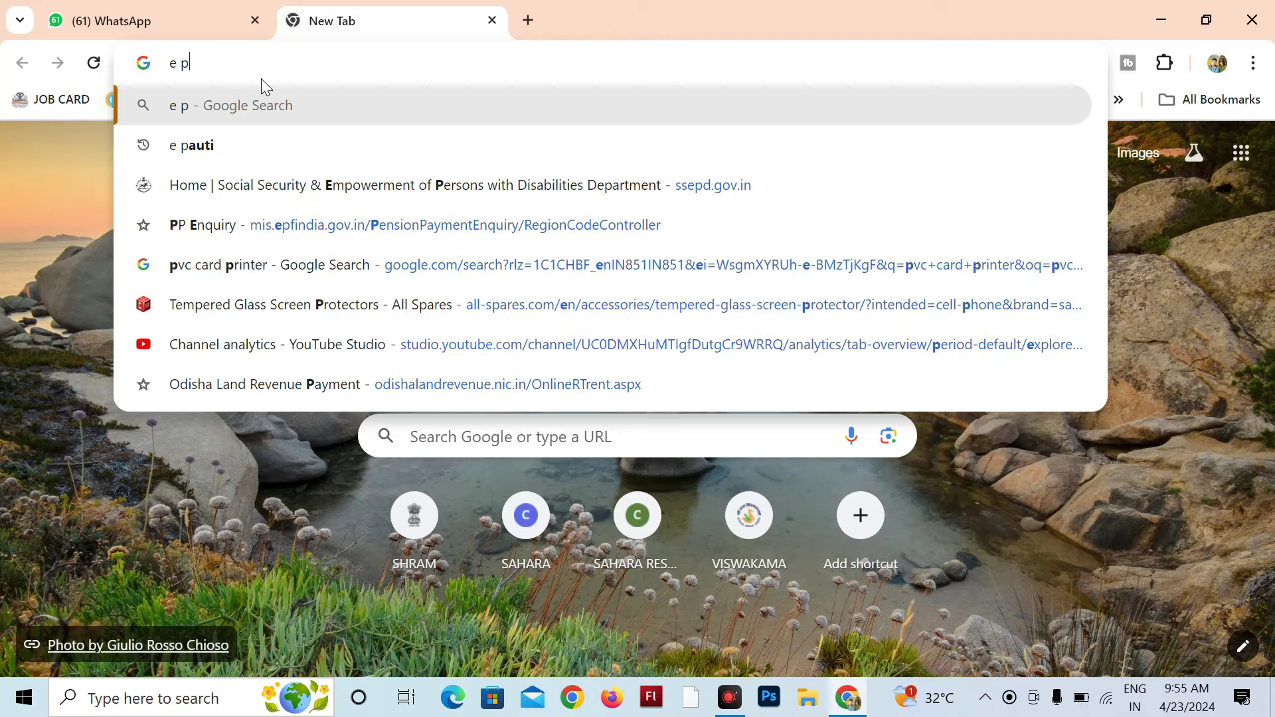
text(auti)
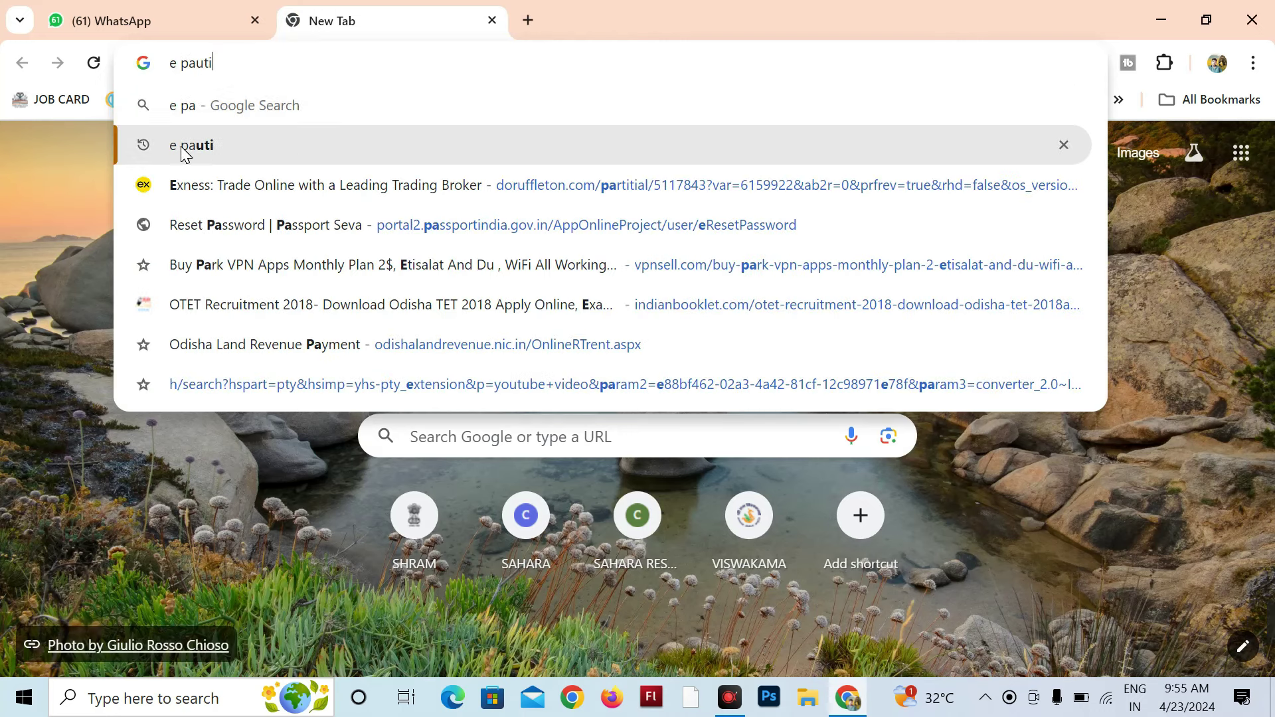
click(200, 145)
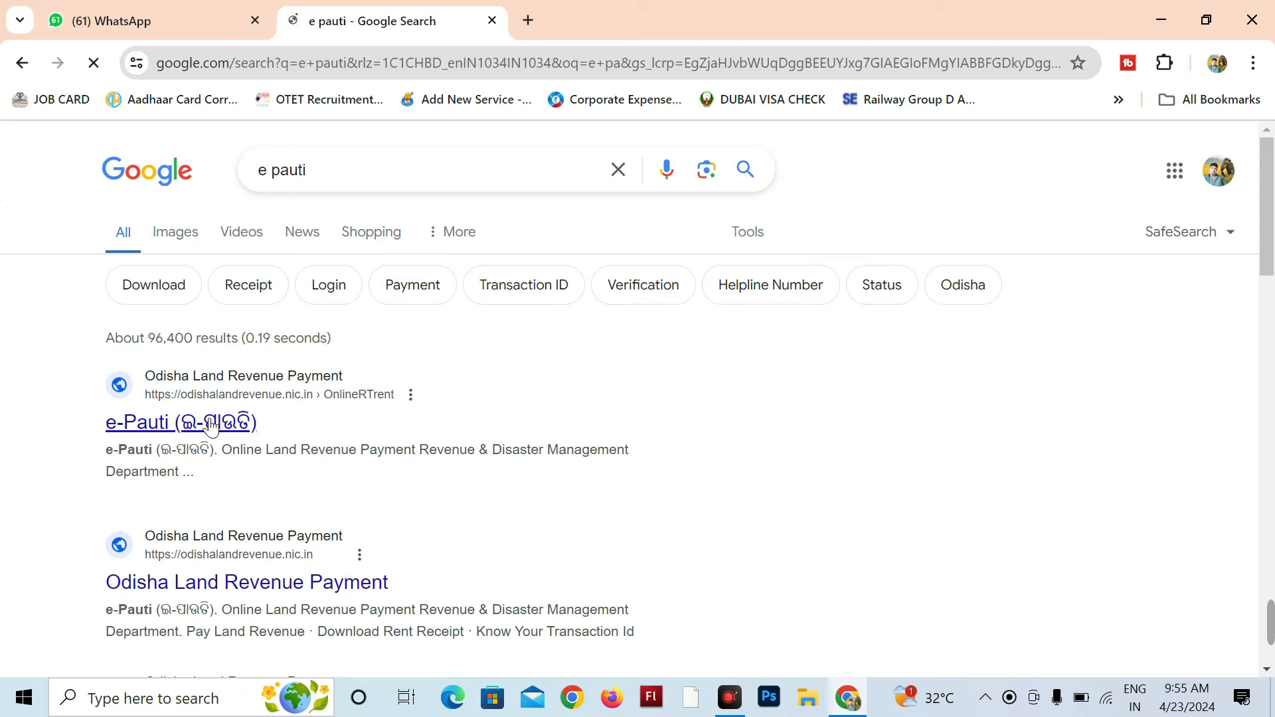
click(284, 397)
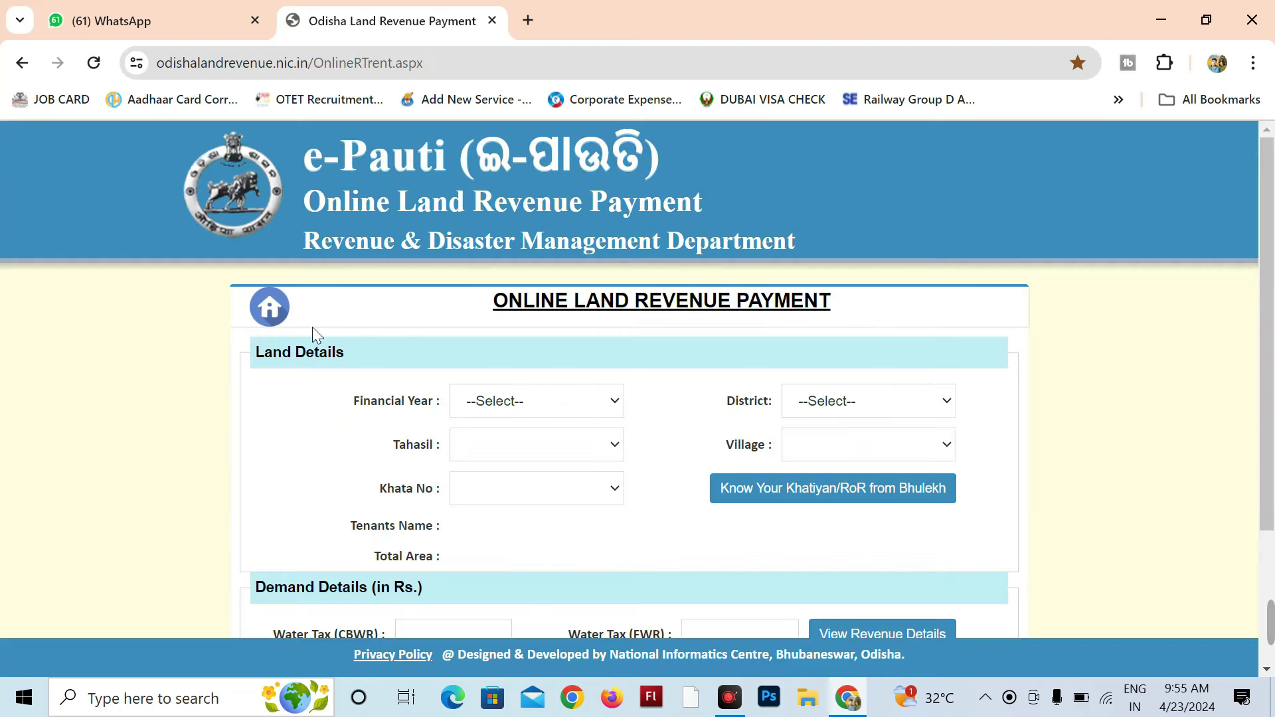
Step: Choose financial year 2024-25, the land's district and tahasil ବାଣପୁର
scroll(960, 331, down, 3)
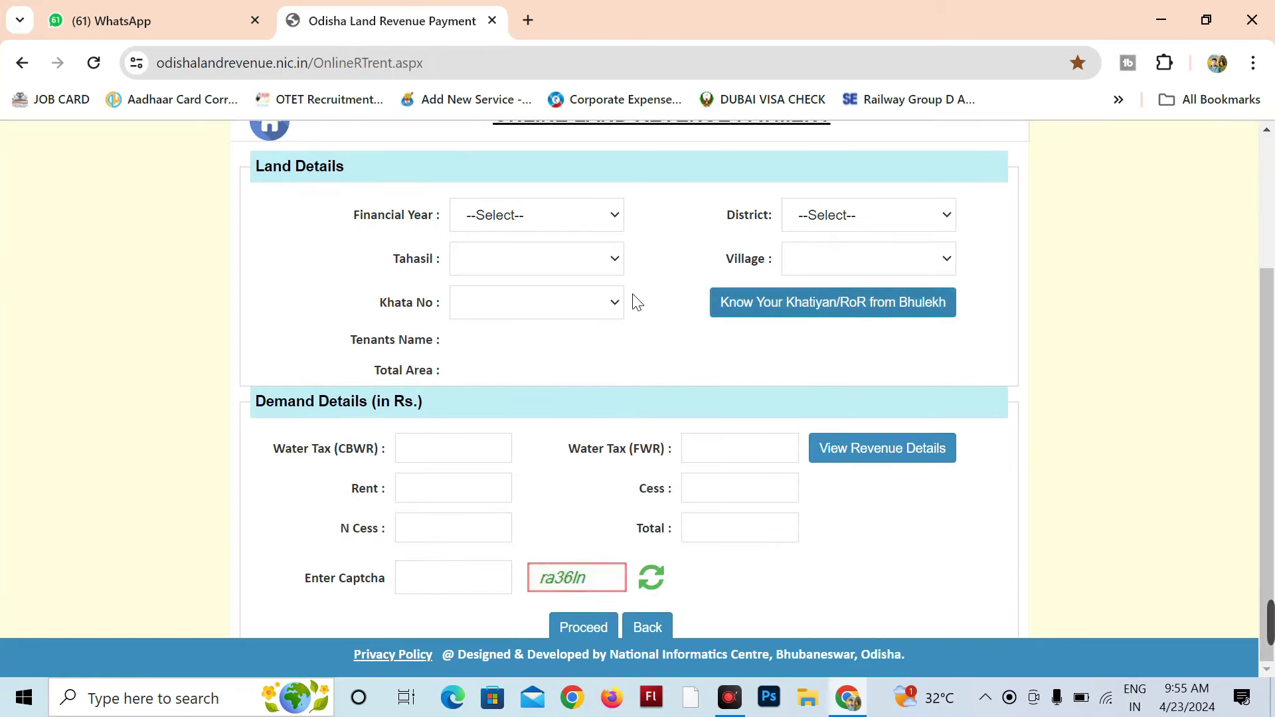
click(532, 223)
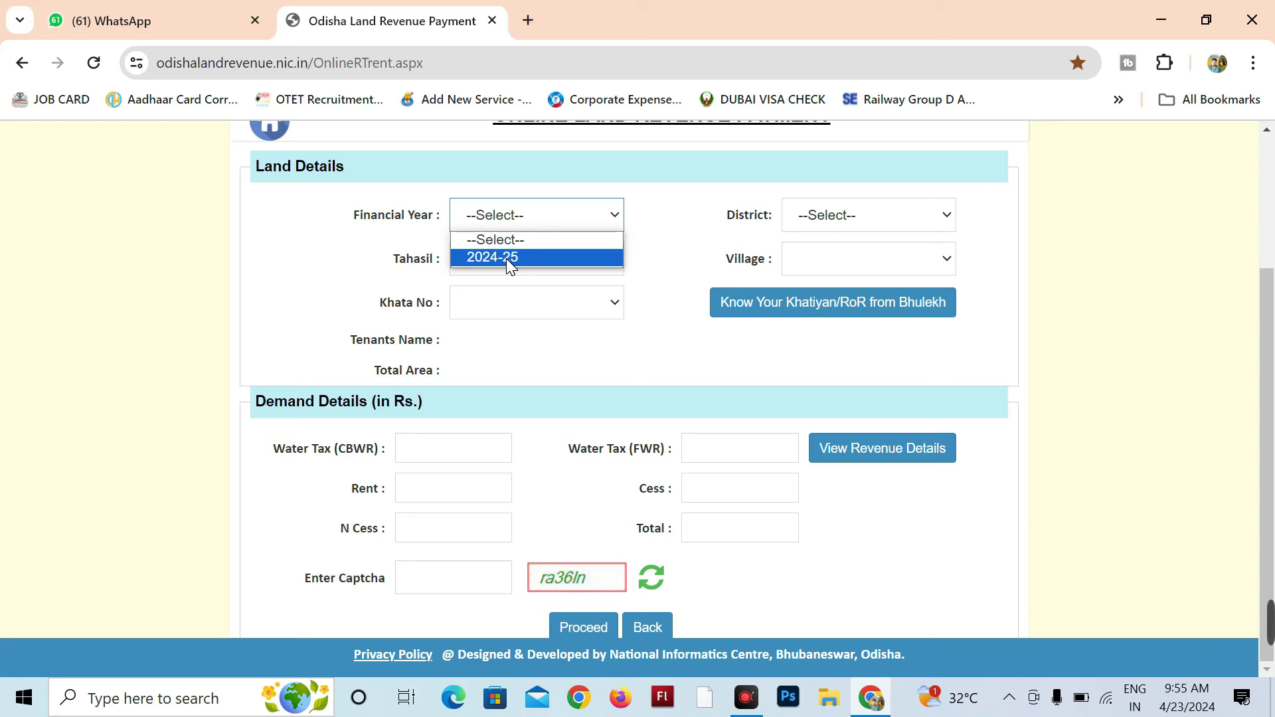
click(503, 259)
click(874, 227)
click(814, 393)
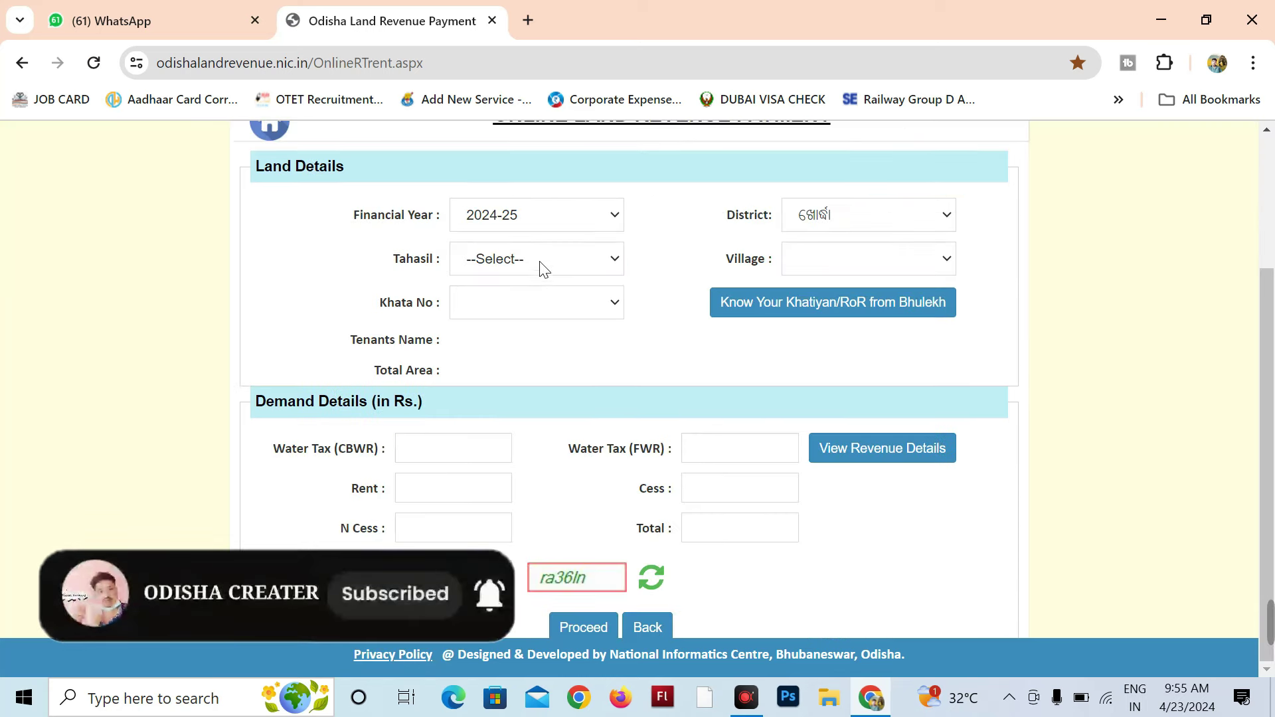
click(531, 262)
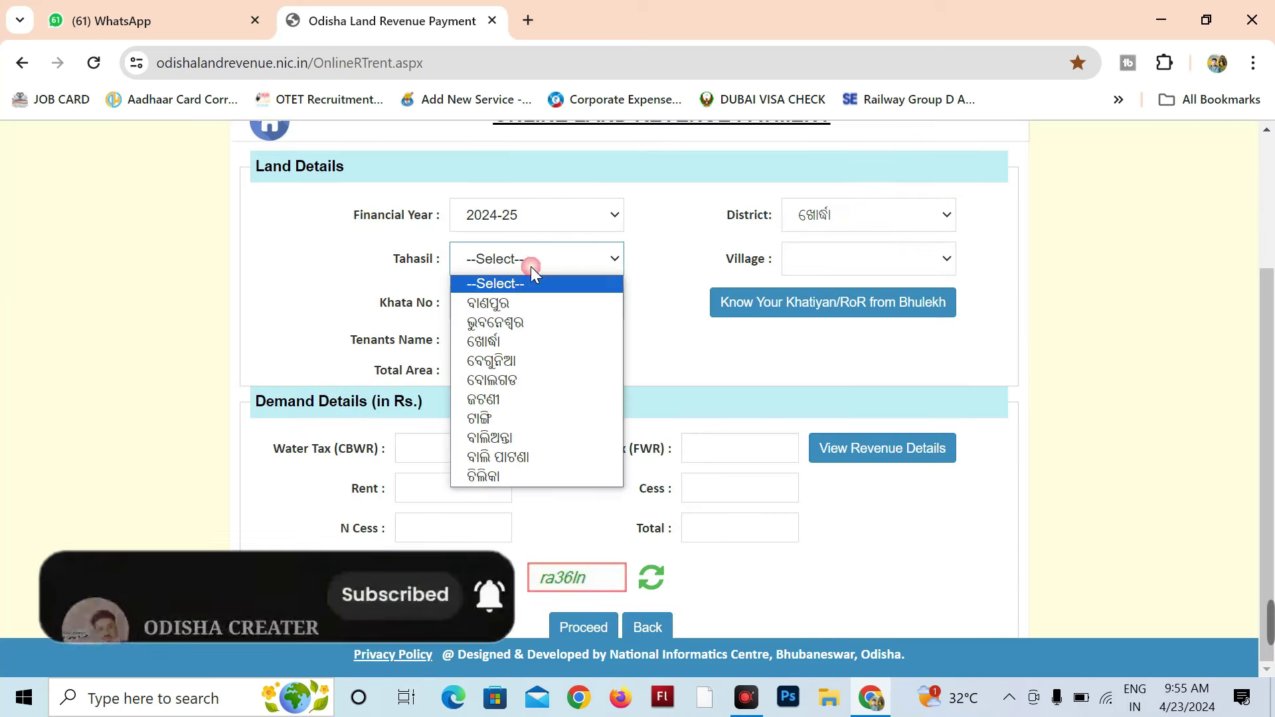
click(497, 304)
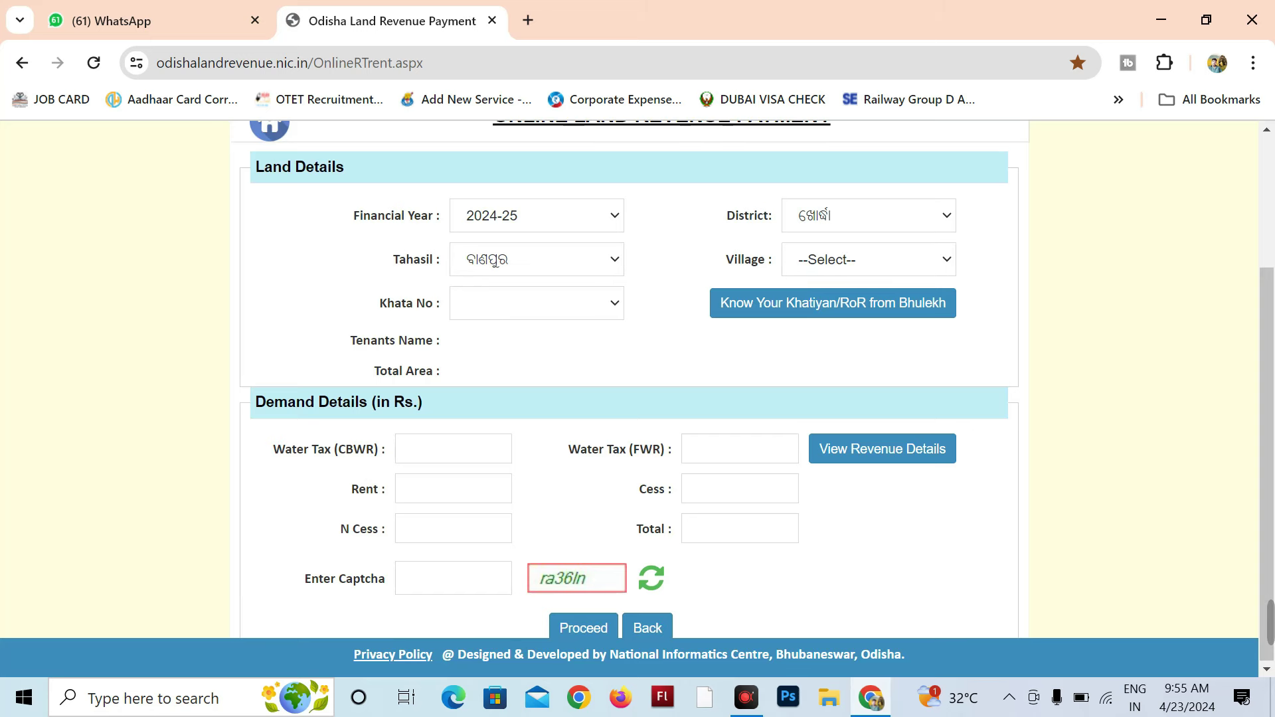
Step: Pick the village and select Khata No 62 to load its tenants and area
click(868, 266)
scroll(864, 475, down, 5)
scroll(863, 475, down, 20)
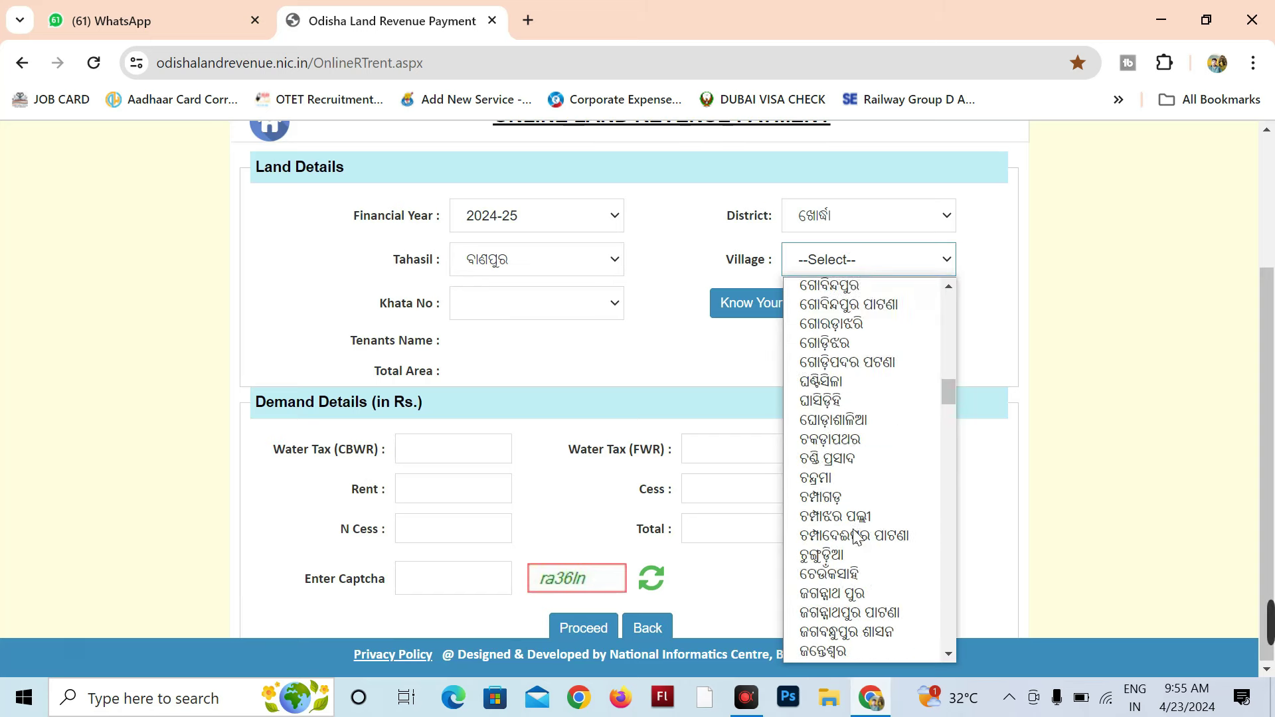
scroll(845, 521, down, 10)
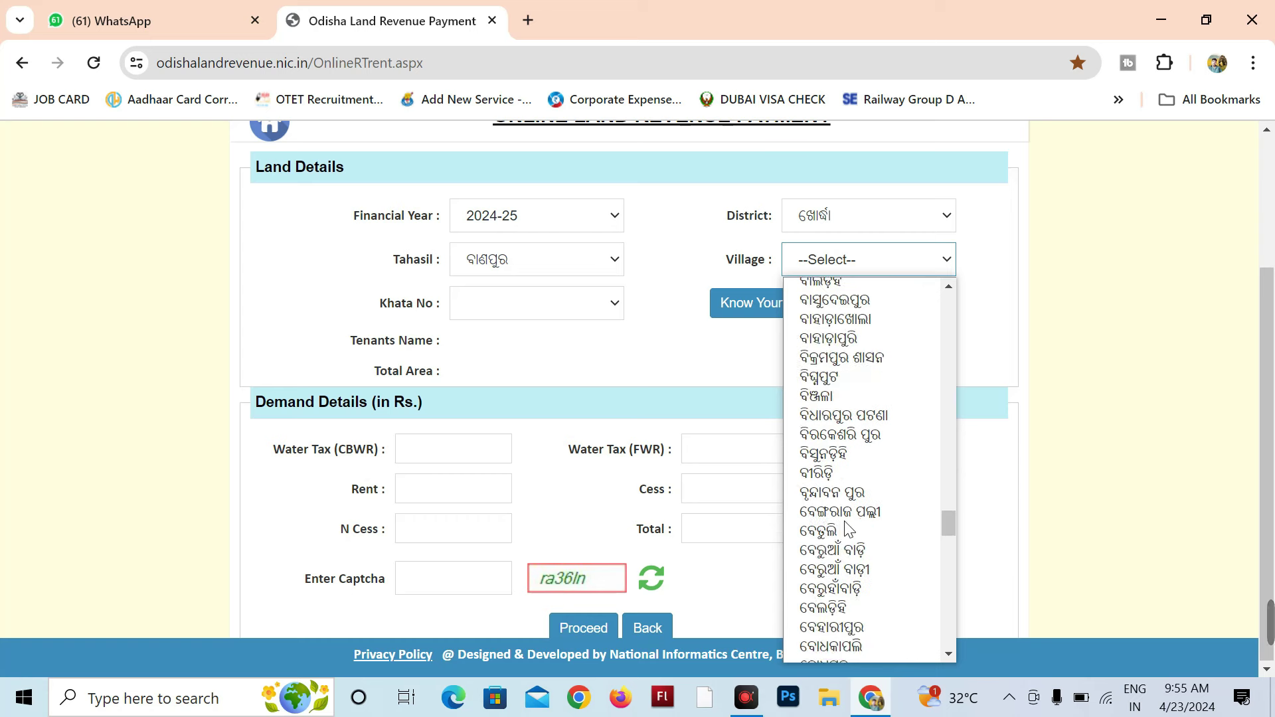
click(857, 464)
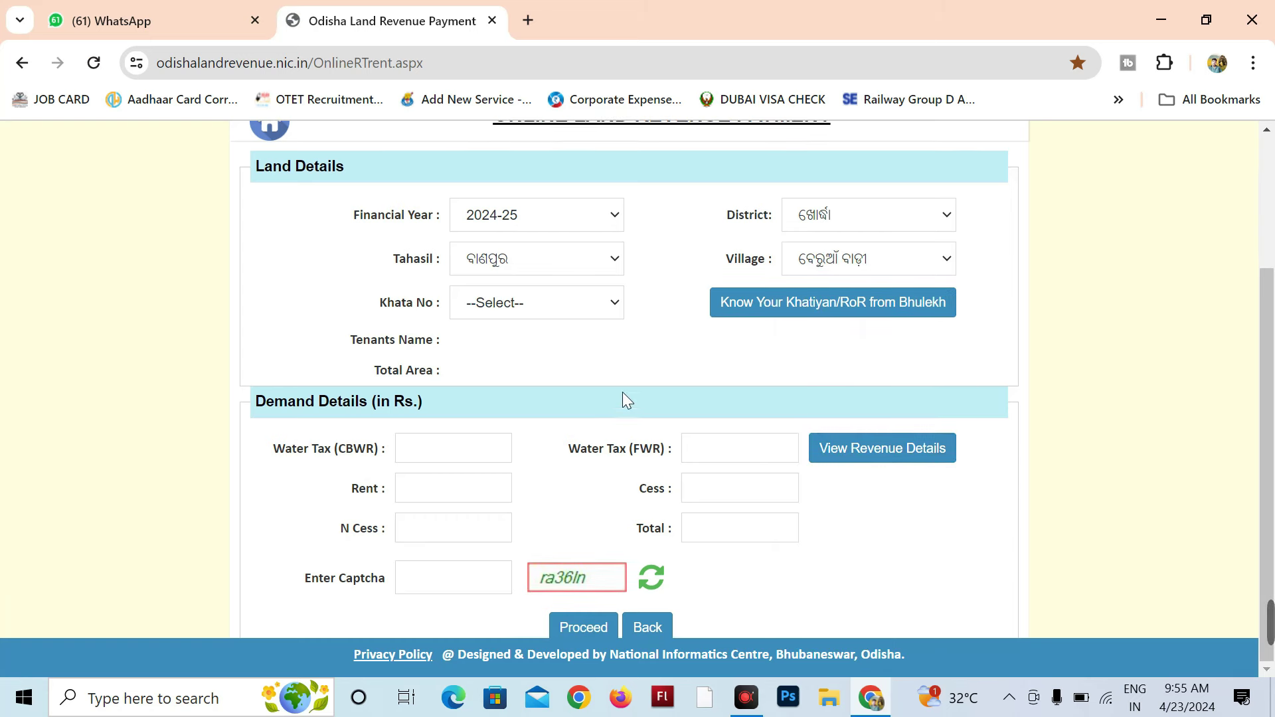
click(528, 305)
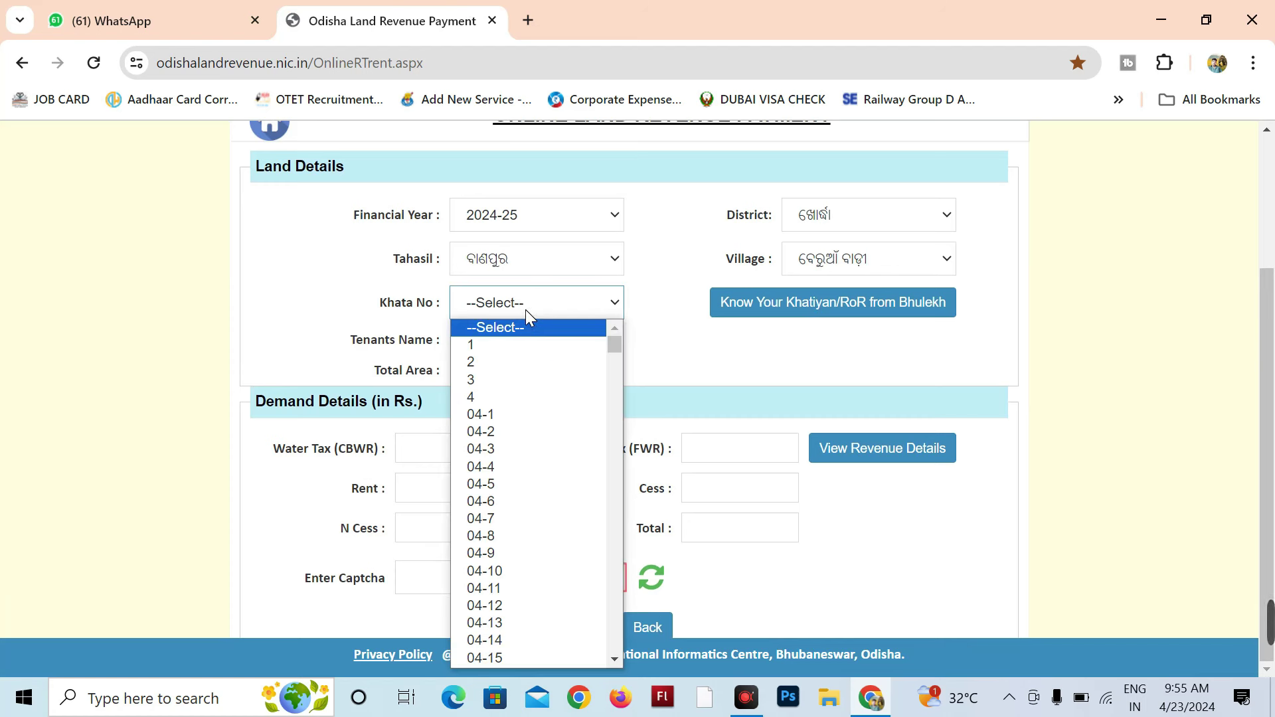
text(62)
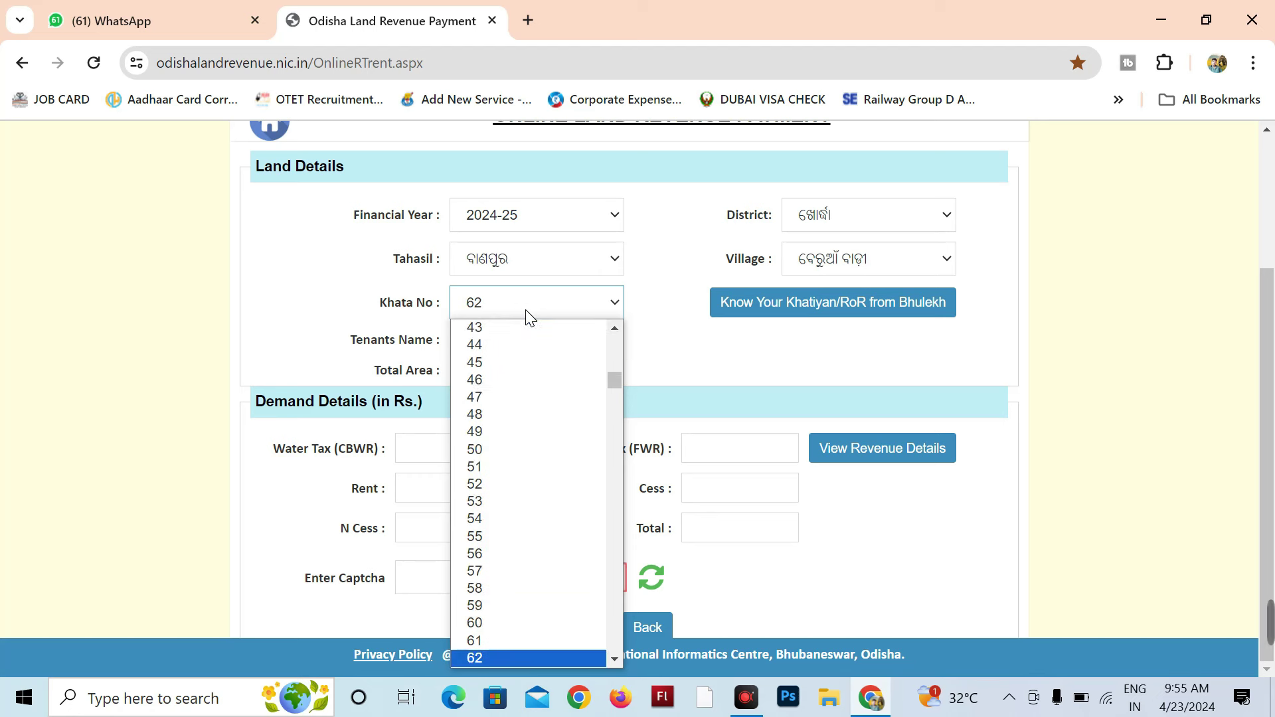
key(Return)
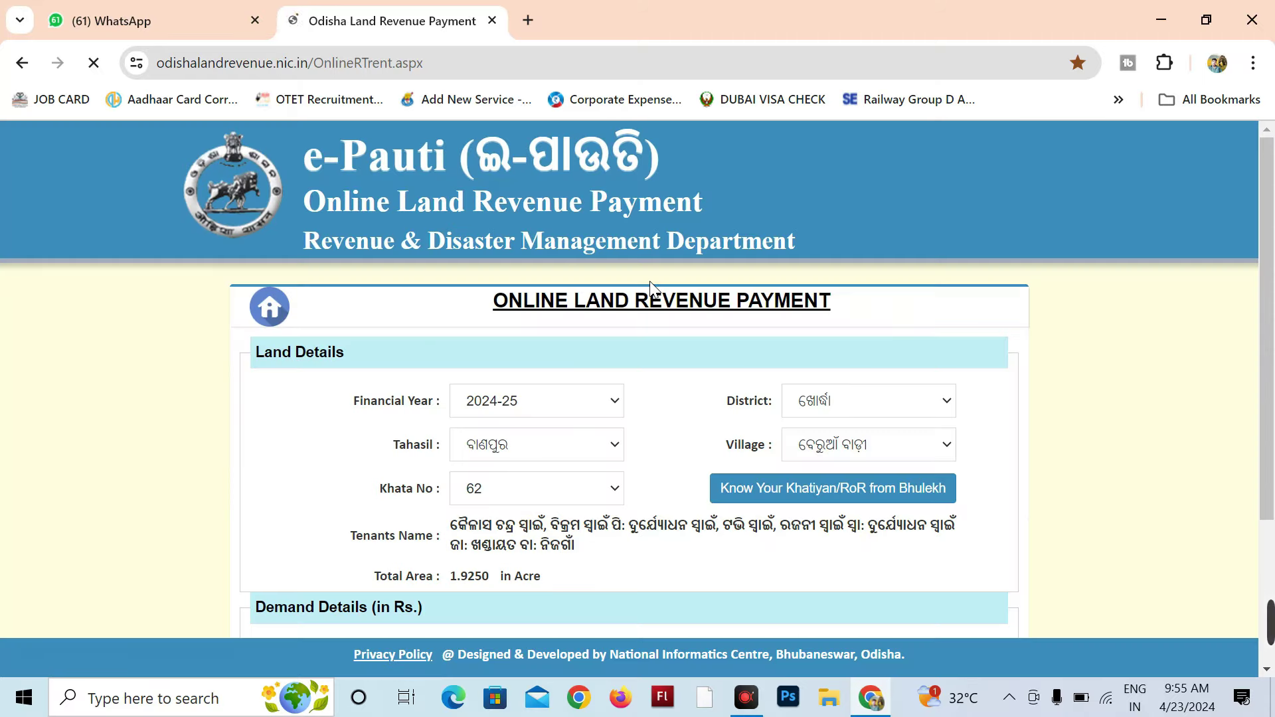
Step: Enter the captcha code and request the revenue details for khata 62
scroll(452, 551, down, 3)
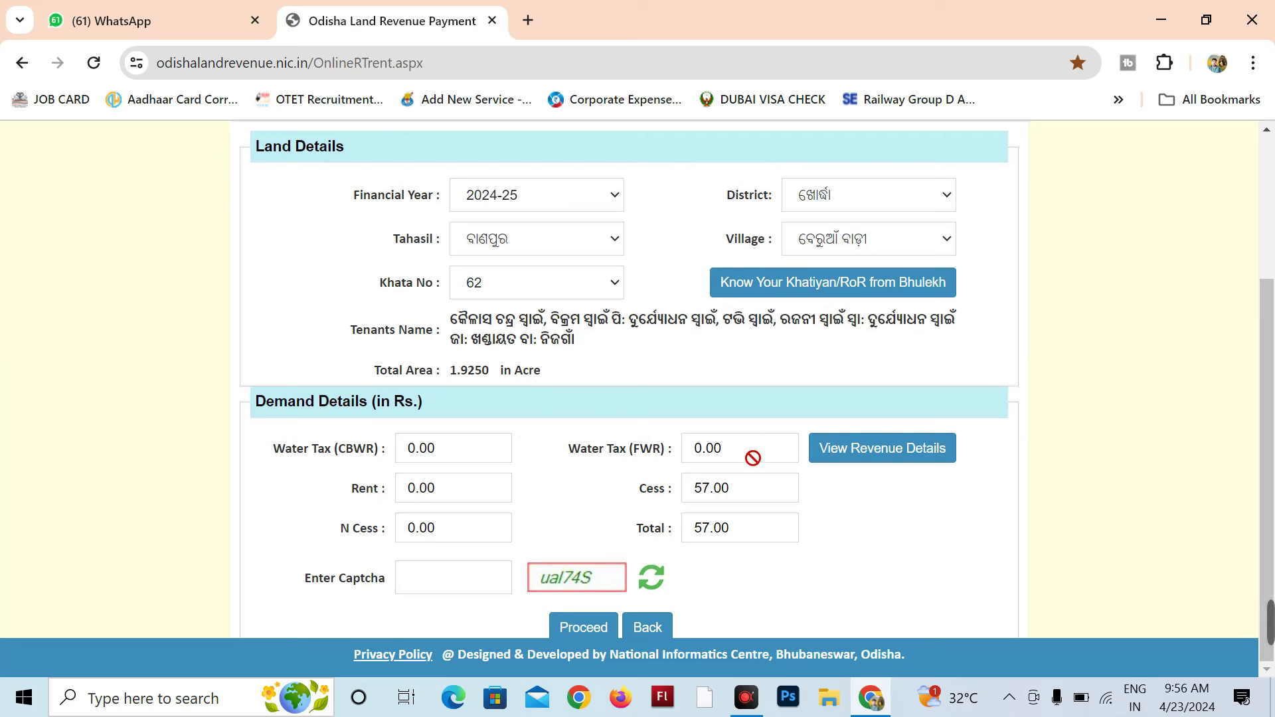
click(428, 575)
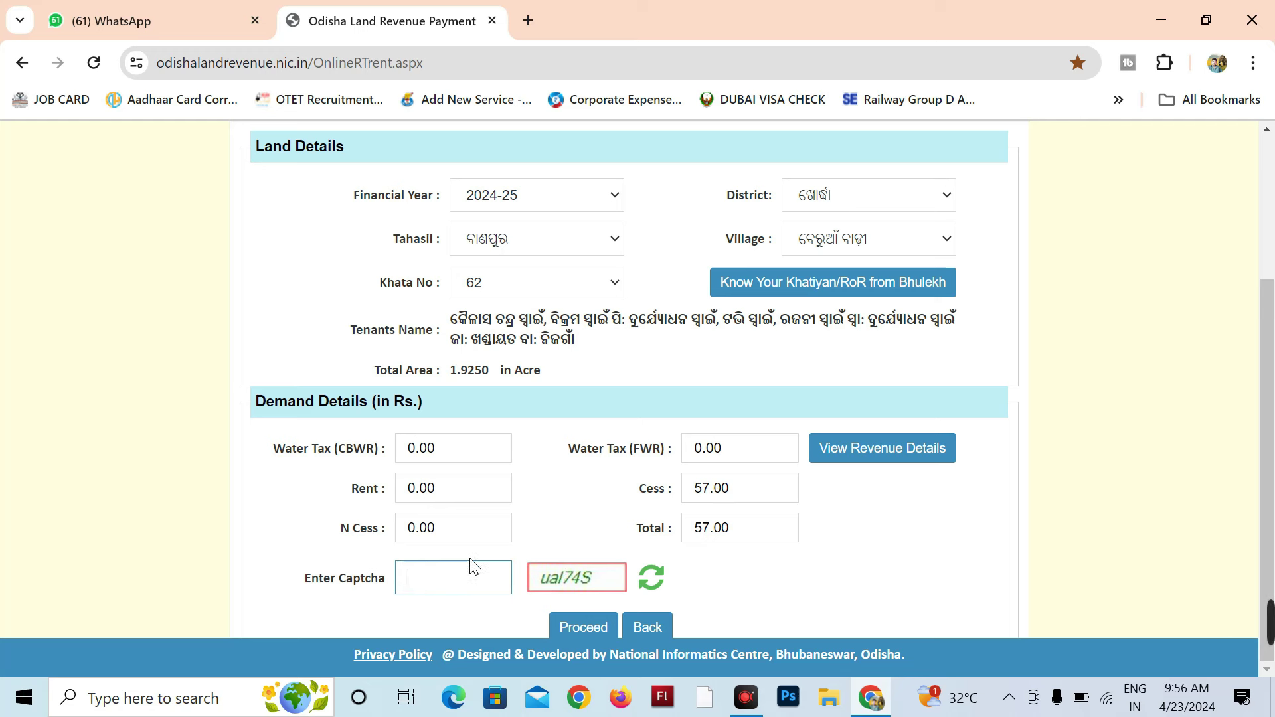
text(ual74S)
click(860, 451)
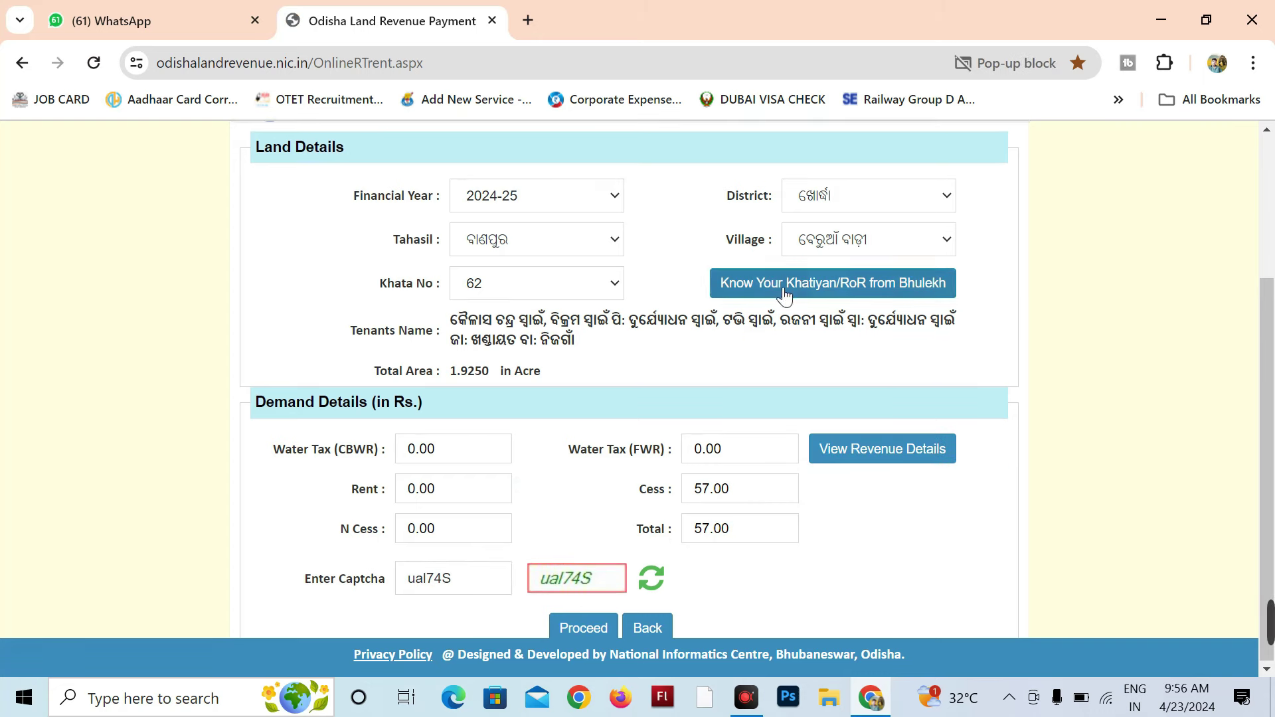
Step: Allow the blocked Land Revenue Details pop-up, review the 57.00 cess breakdown, then close it
click(1055, 67)
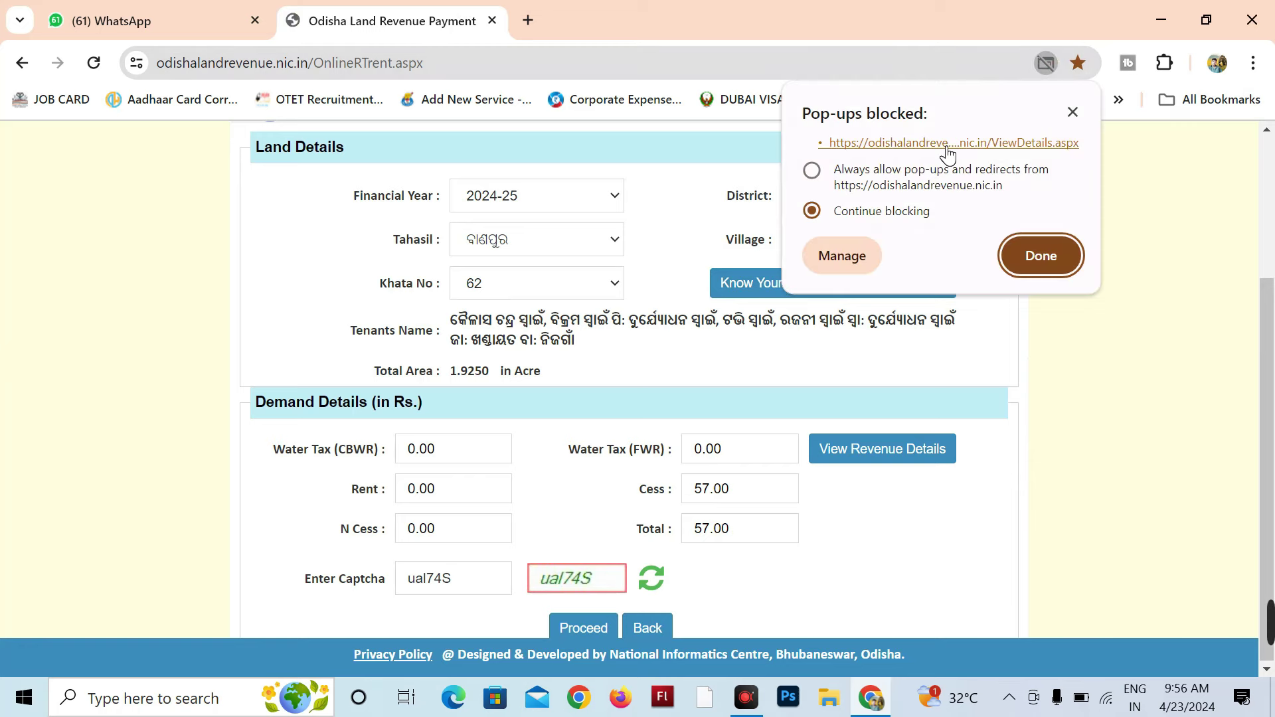
click(943, 145)
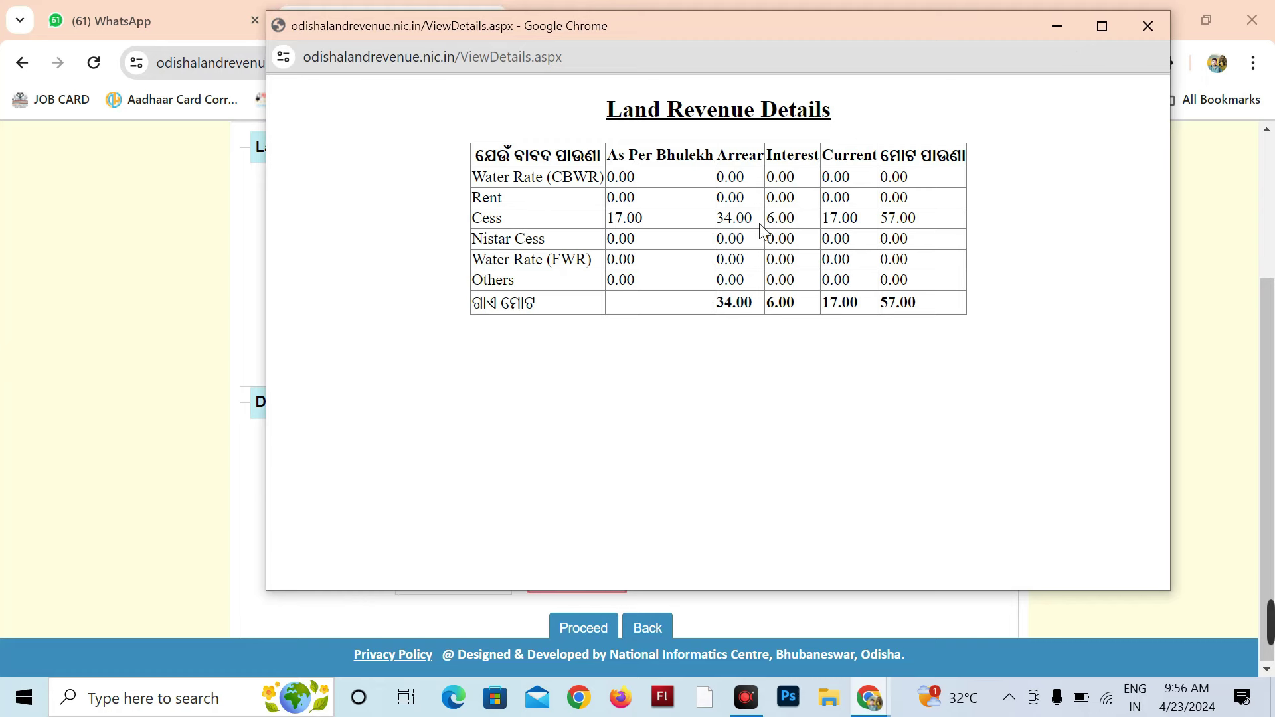
click(1147, 26)
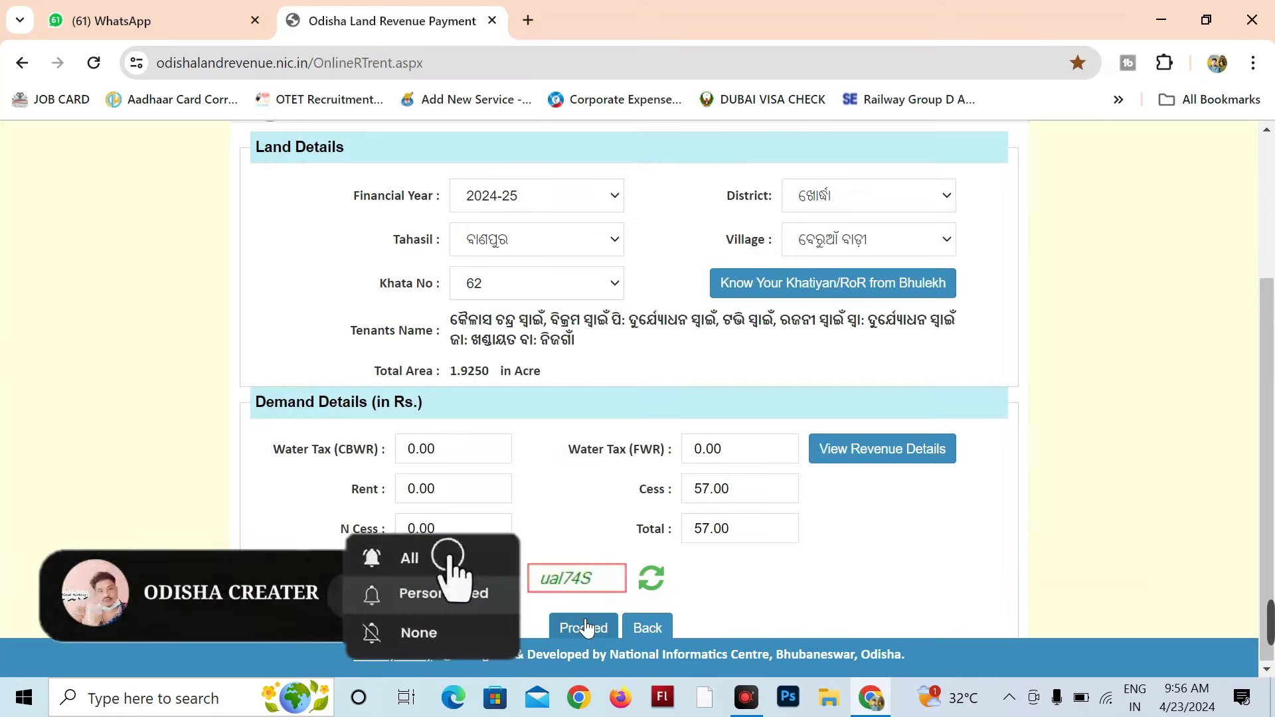
Step: Fill Depositor Details with the depositor's name, relationship SELF, pin code and address
click(582, 628)
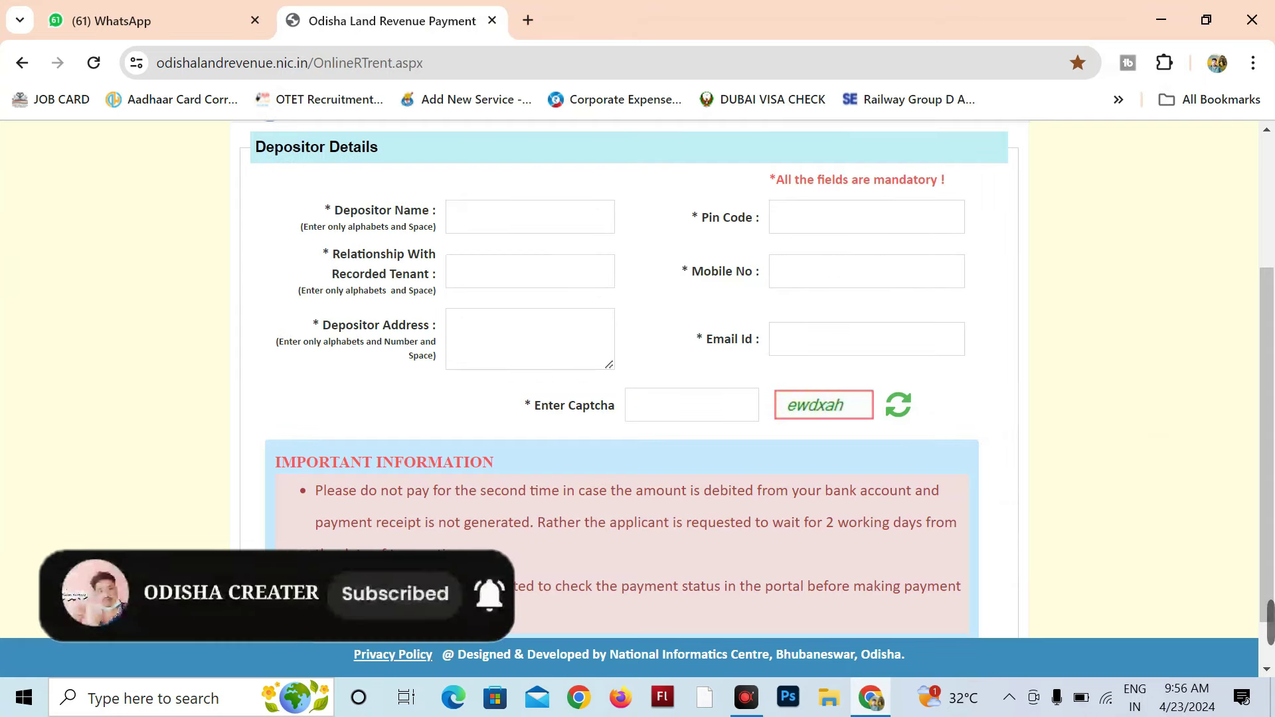
click(479, 211)
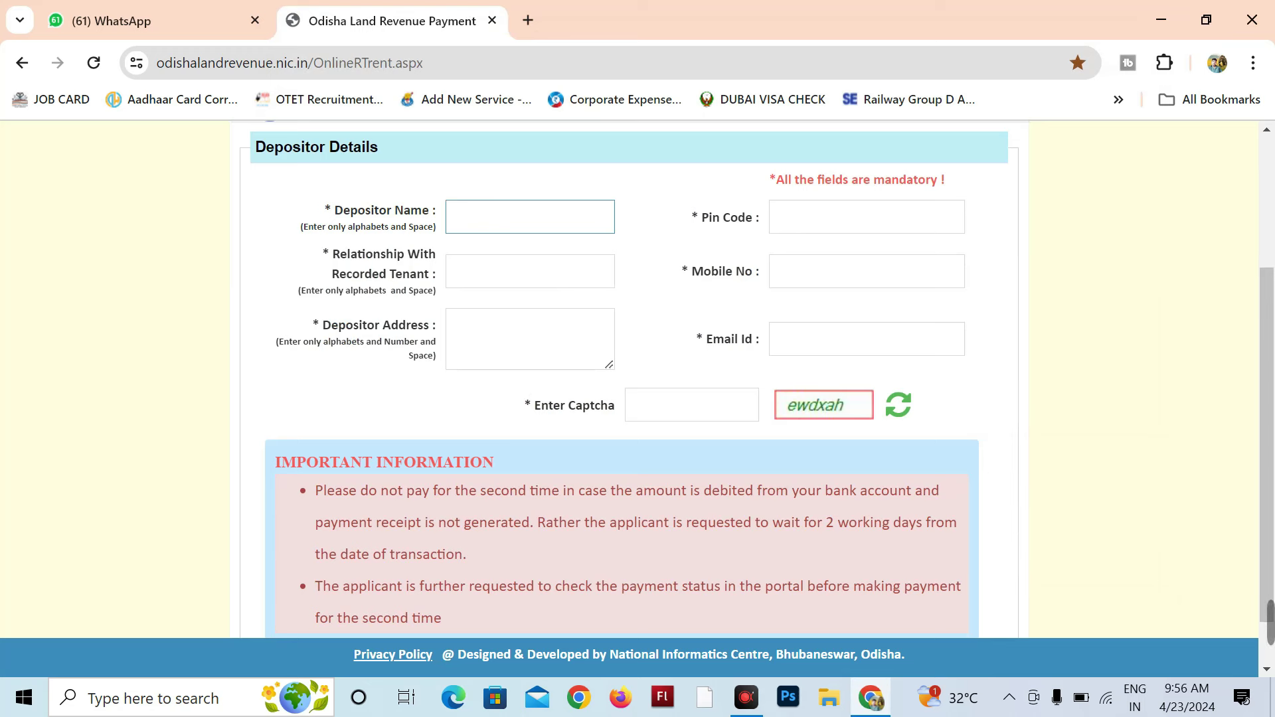
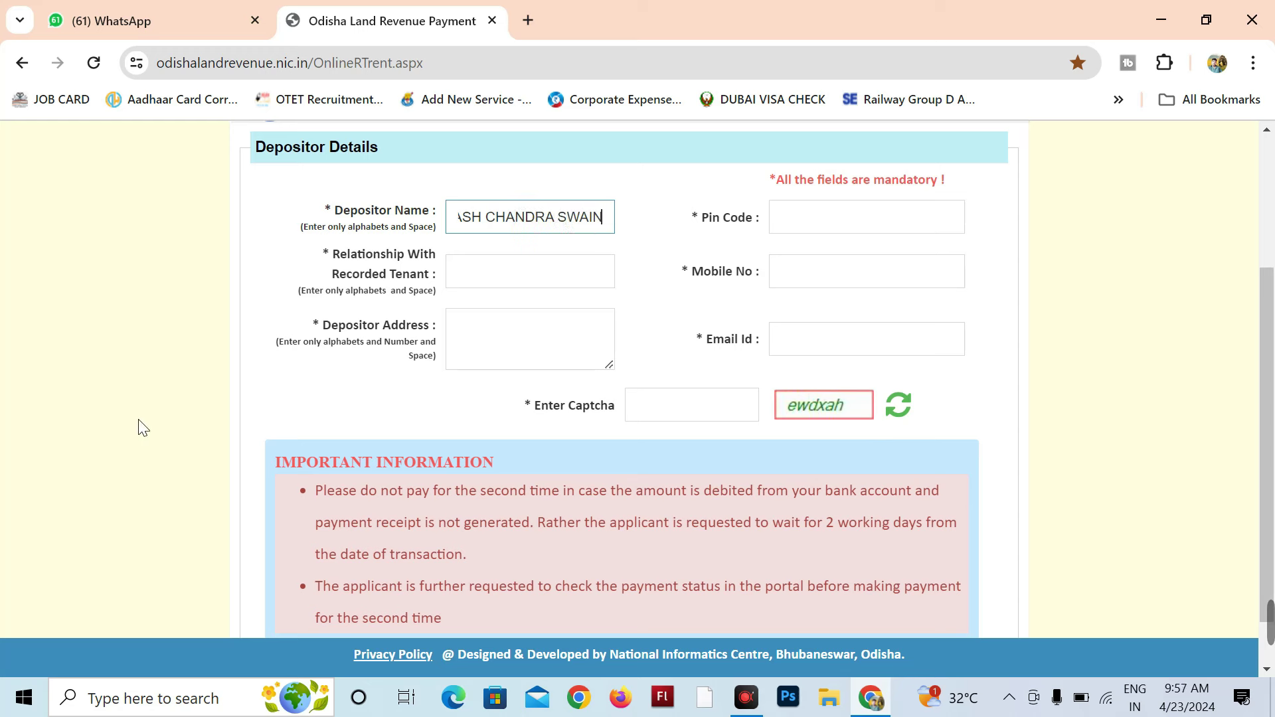
click(810, 219)
text(752031)
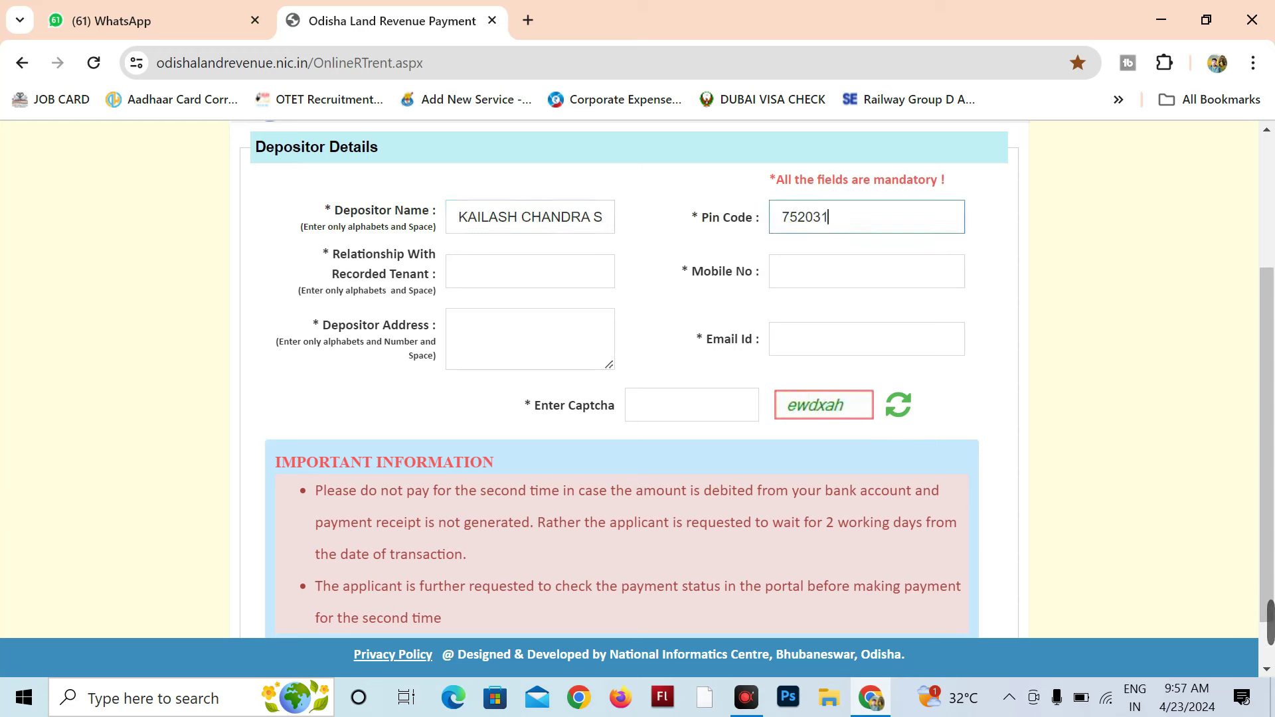
text(D)
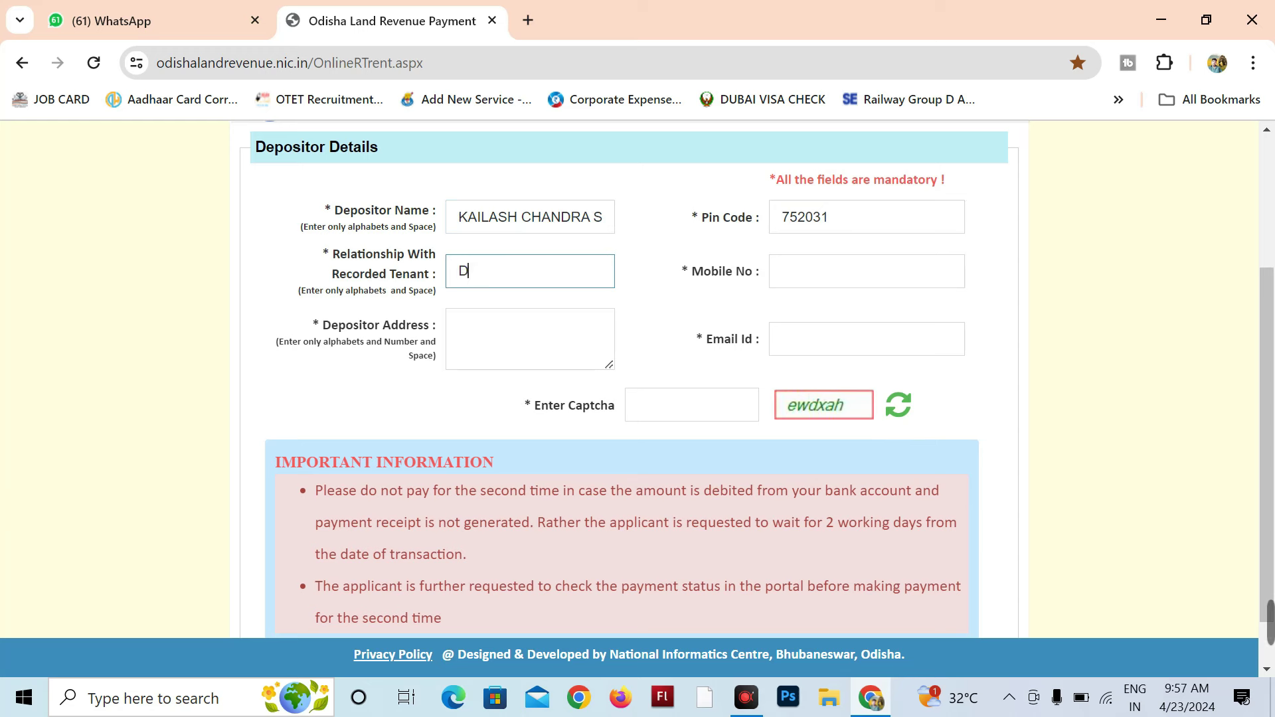
text(ELF)
click(805, 273)
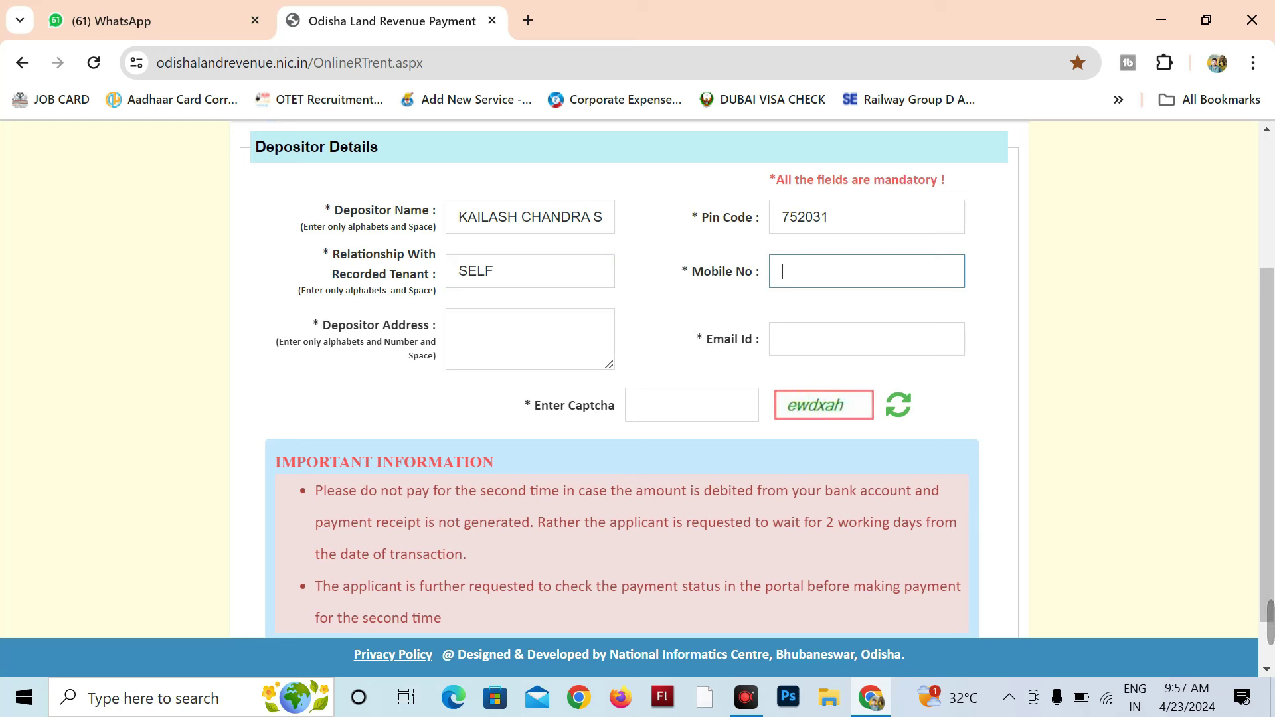
click(458, 327)
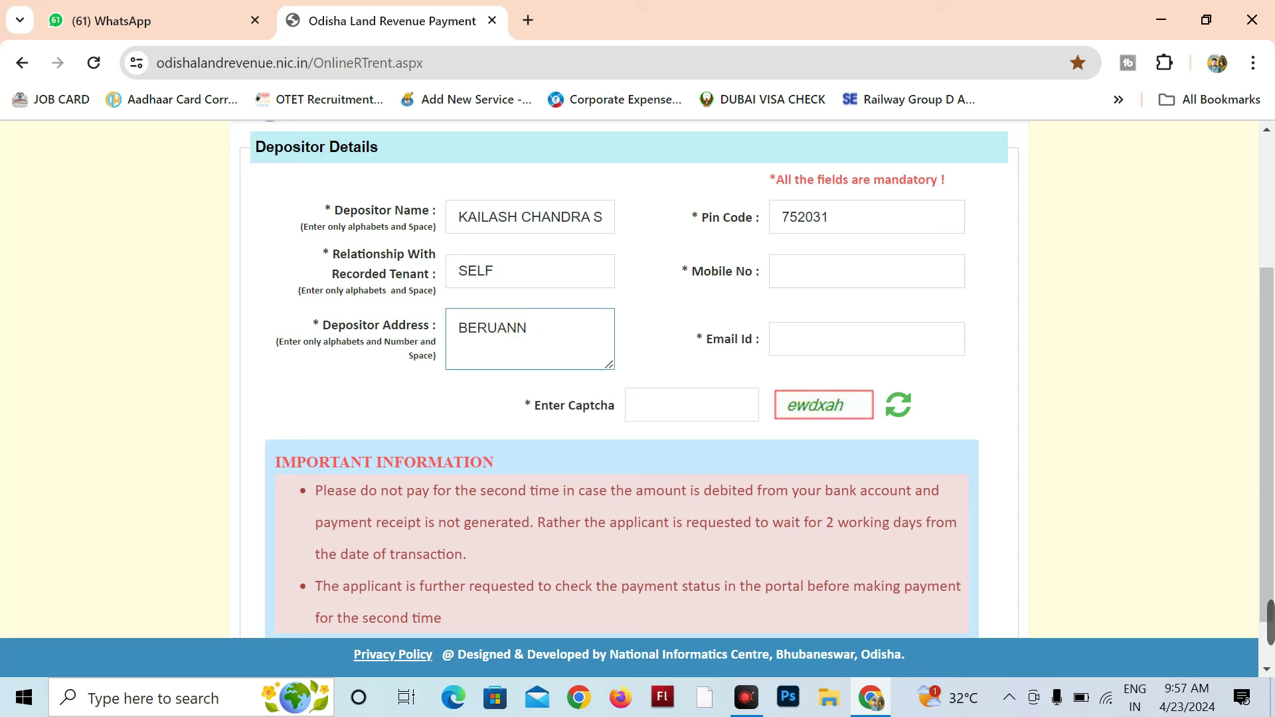
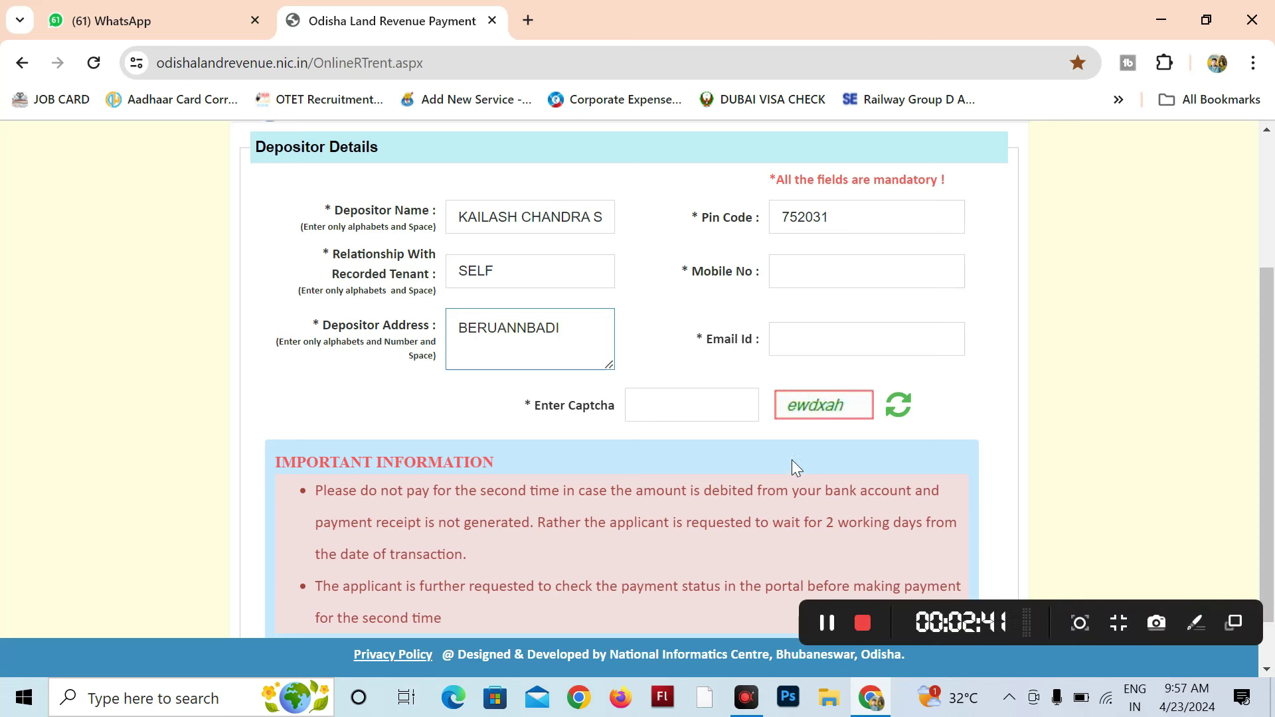
scroll(930, 452, down, 1)
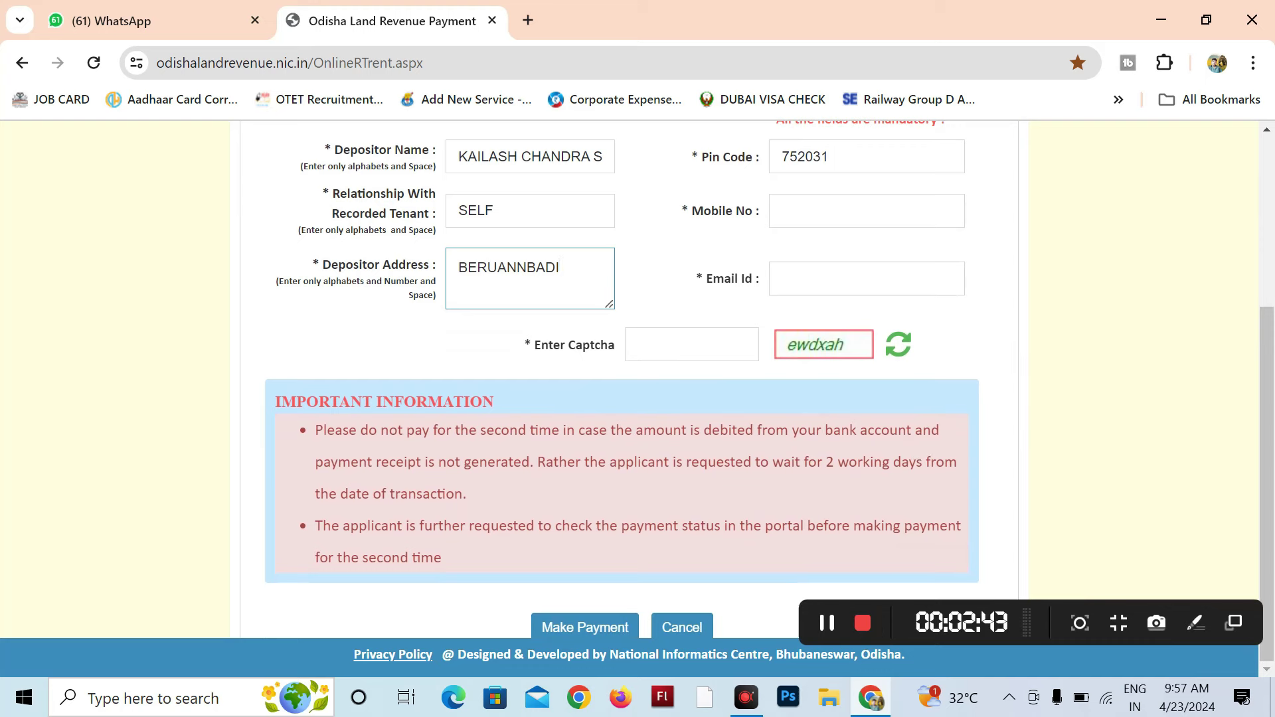
Step: Submit the depositor details and accept the confirmed challan details on IFMS eChallan
click(601, 628)
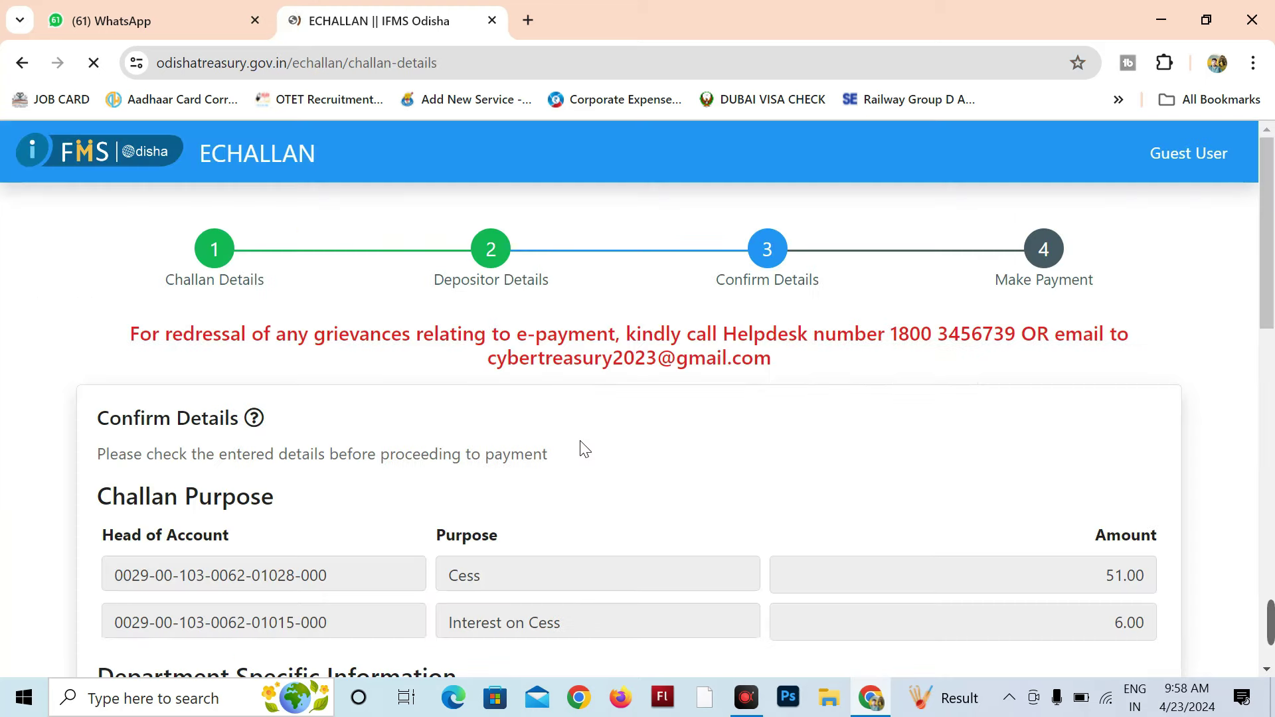
scroll(634, 397, down, 15)
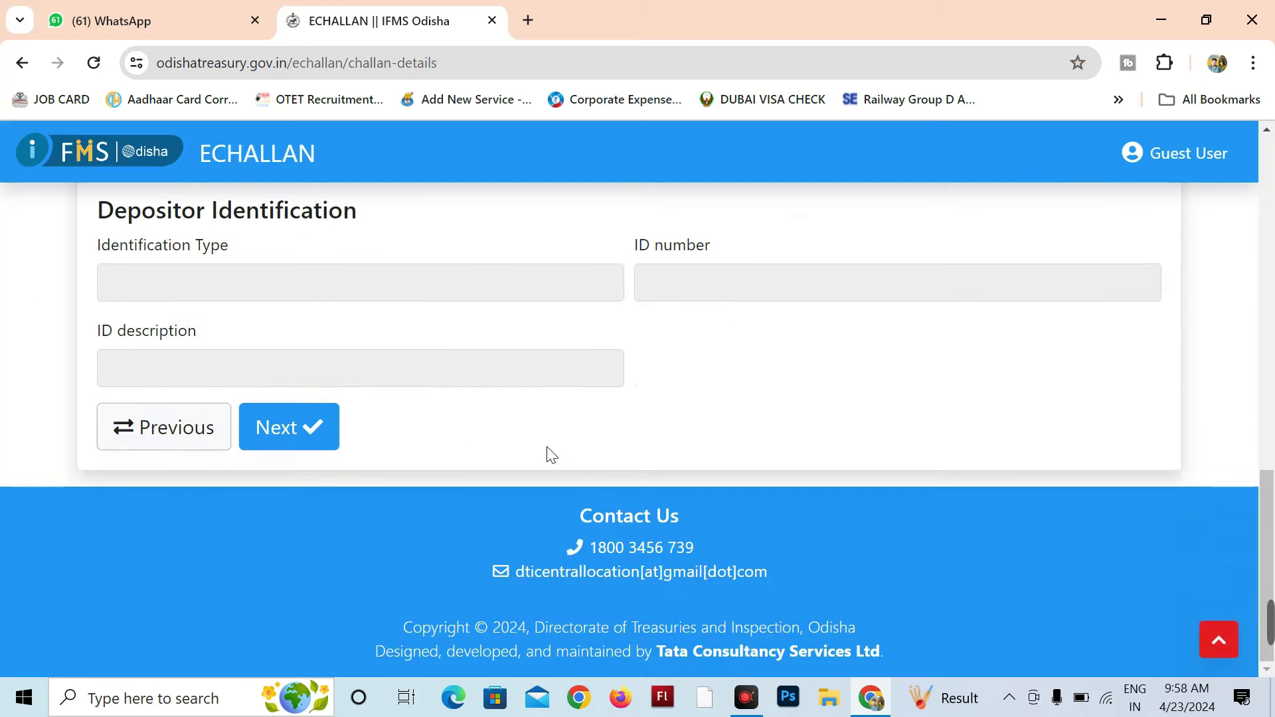
click(302, 426)
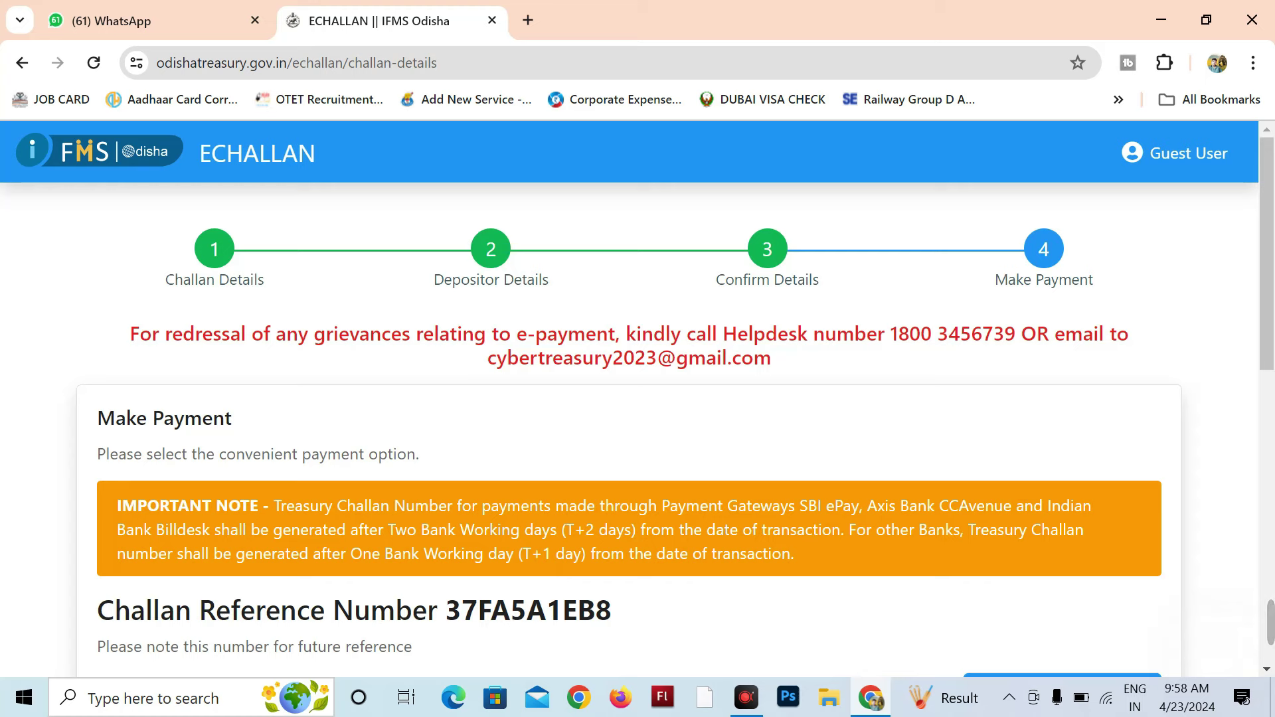
Step: Select UPI with the Indian Bank Billdesk Payment Gateway for the ₹57.00 payment
scroll(202, 361, down, 10)
click(202, 339)
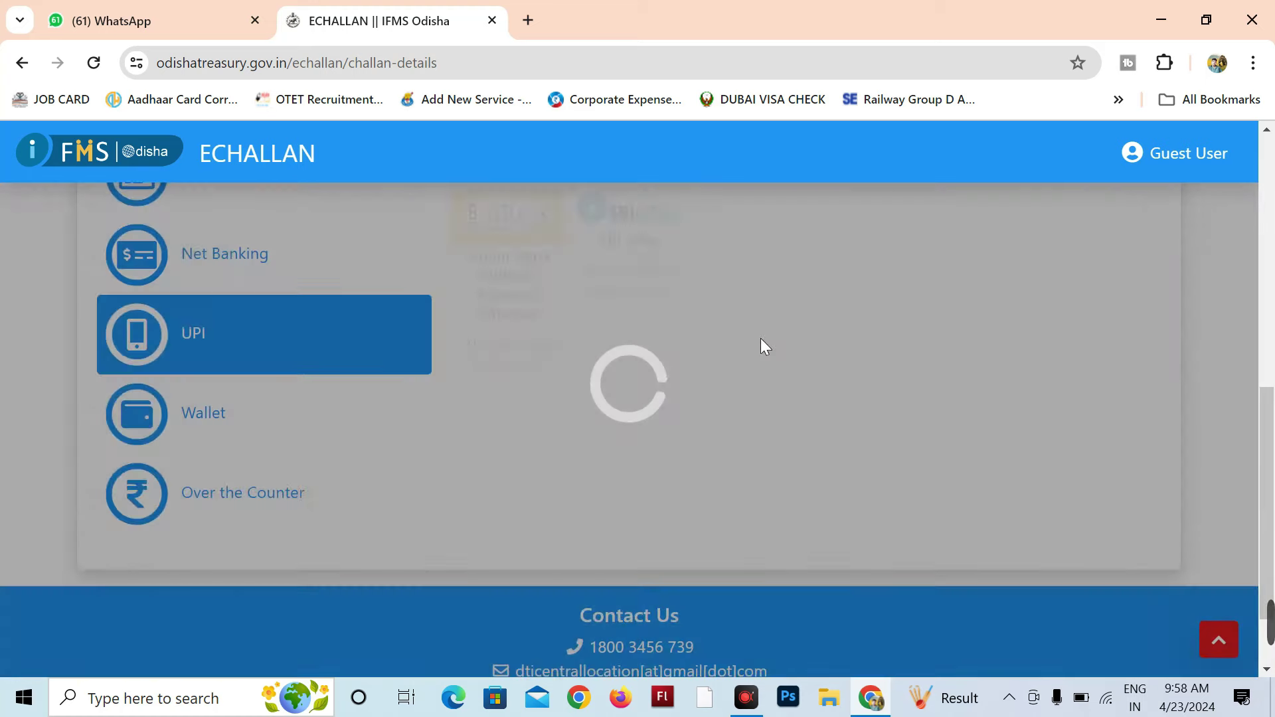
scroll(635, 336, up, 5)
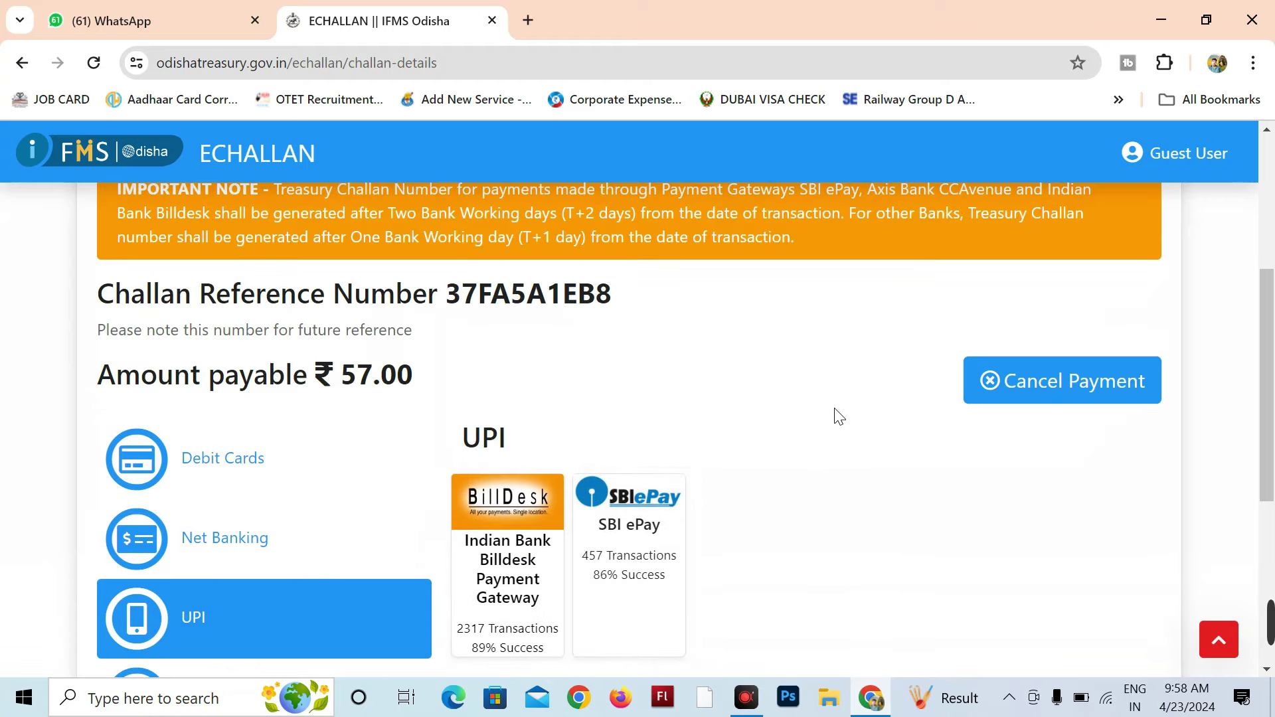
scroll(883, 415, down, 6)
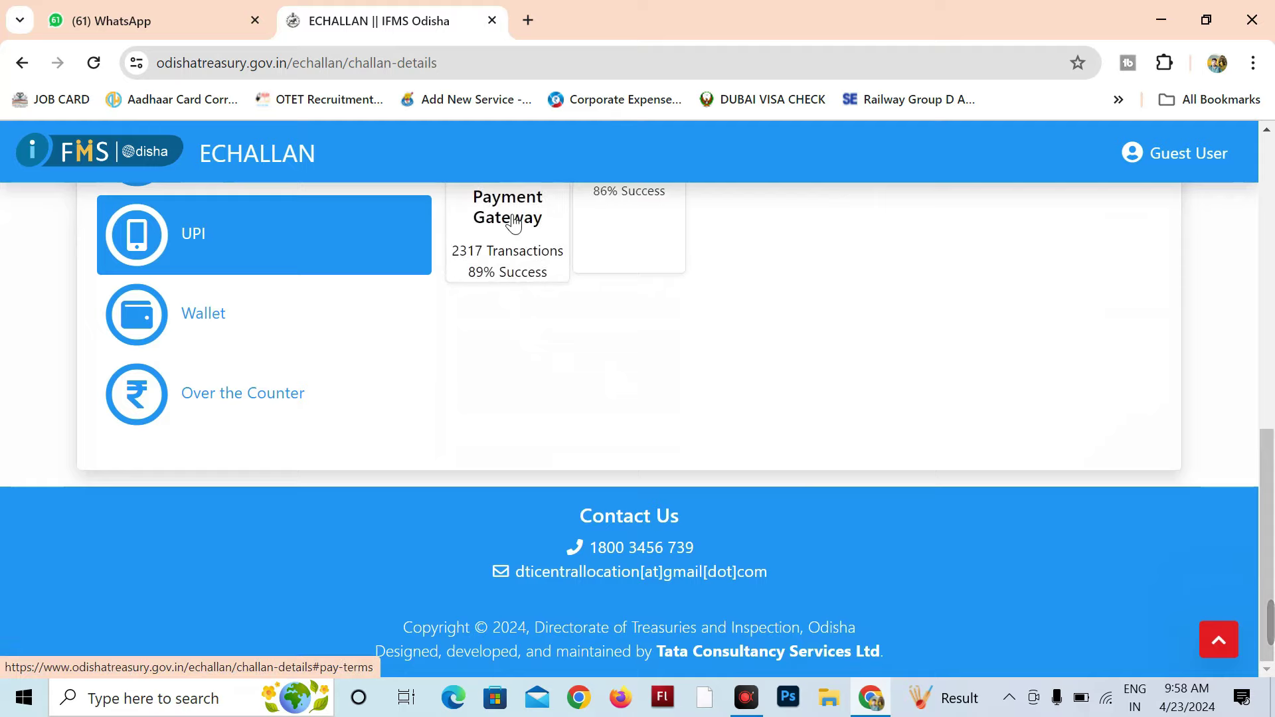
click(506, 212)
Step: Add remark 'ok', accept the terms, enter the captcha code and proceed to BillDesk
click(465, 457)
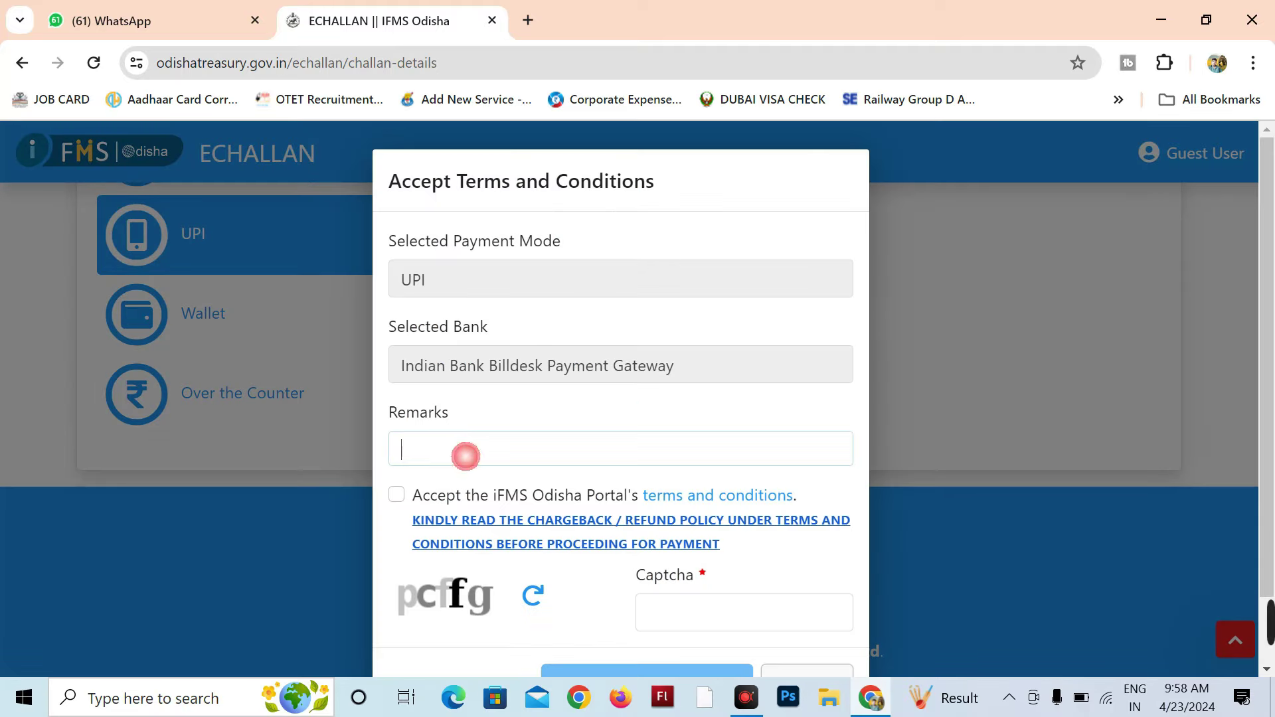
text(ok)
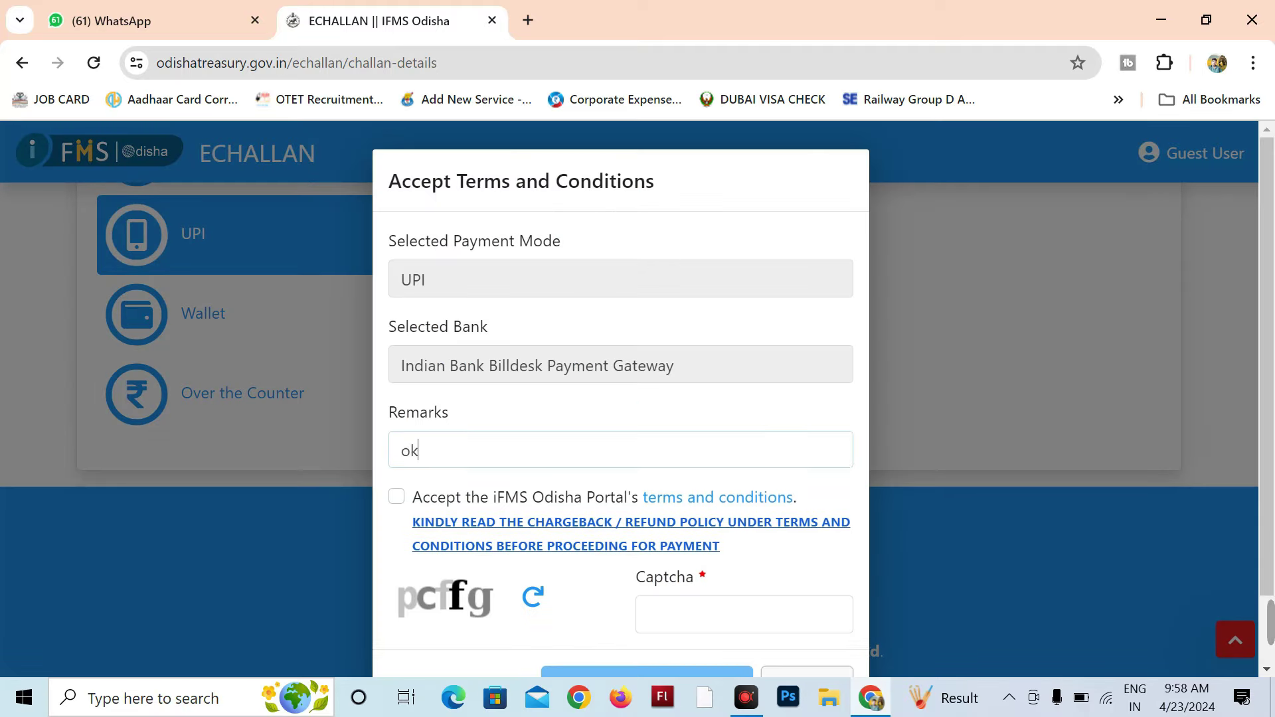
click(397, 497)
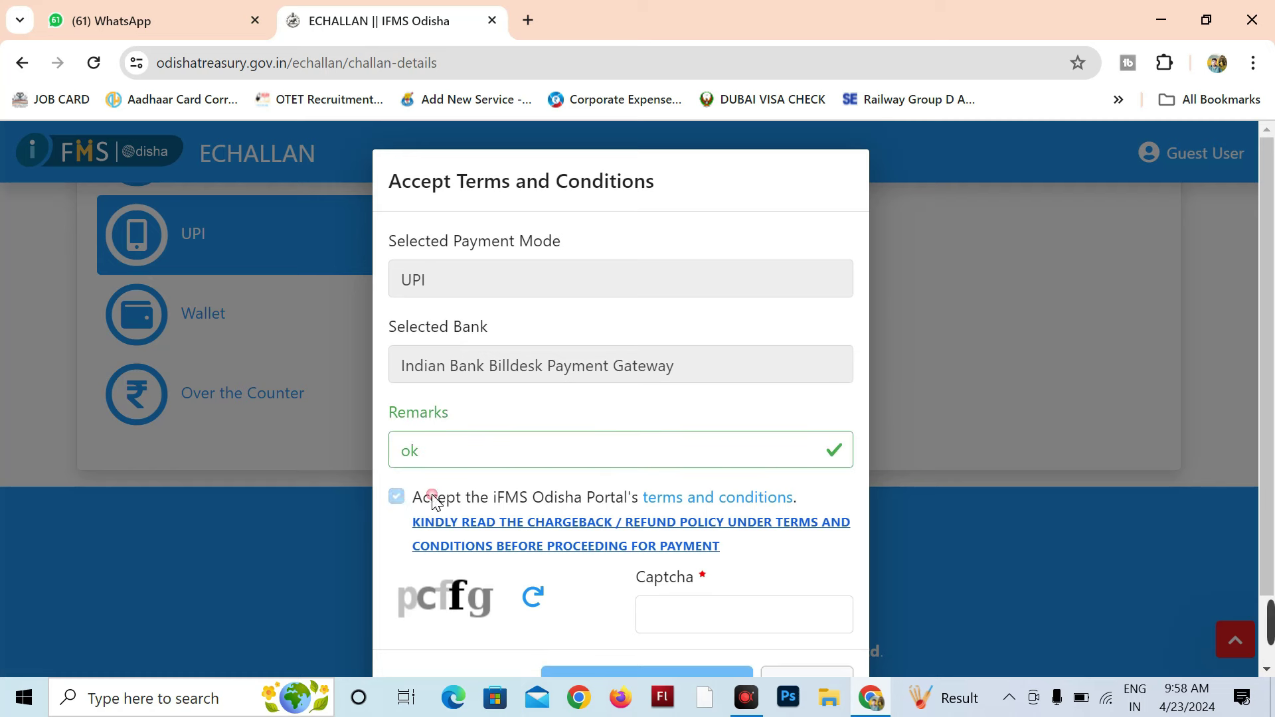
scroll(394, 506, down, 1)
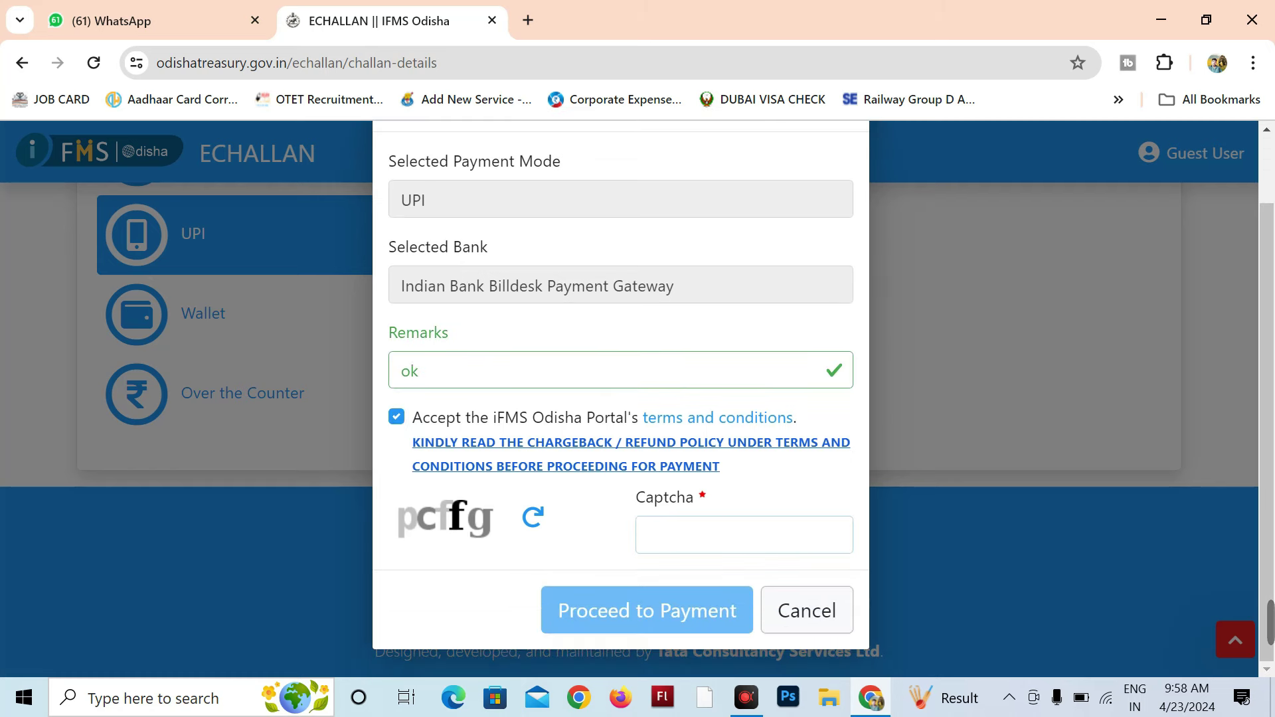
text(pcffg)
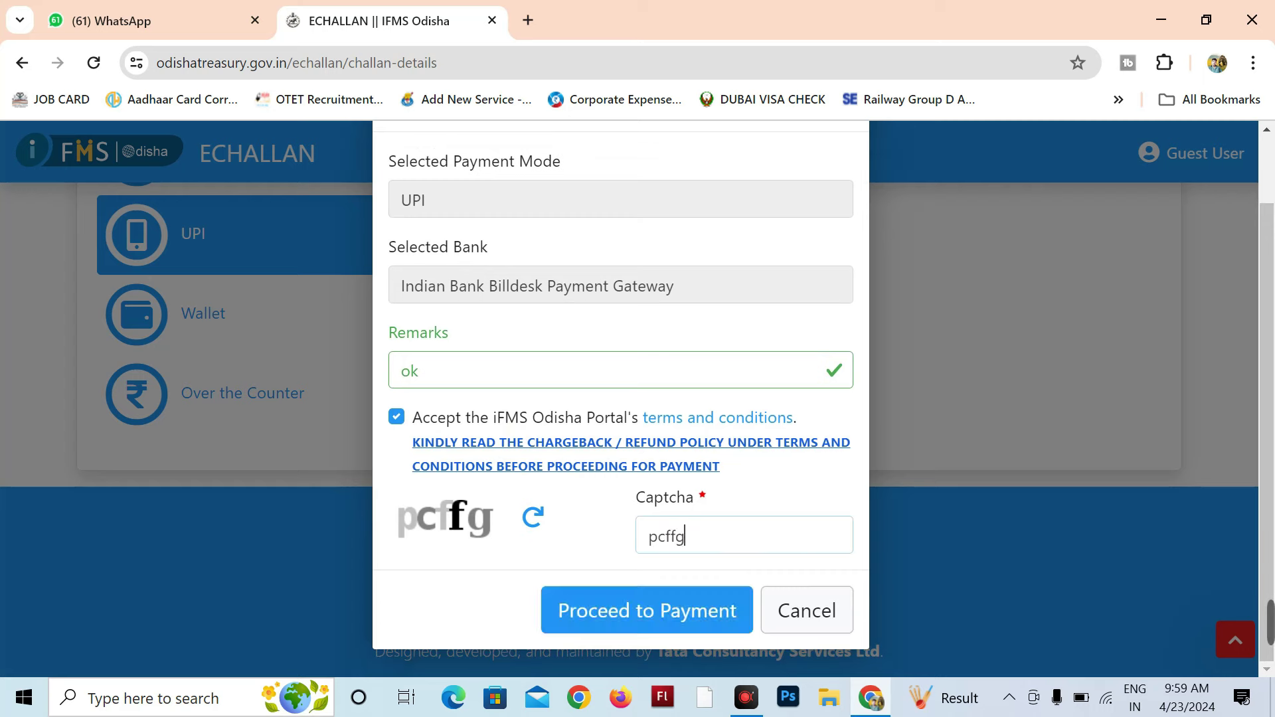
click(643, 619)
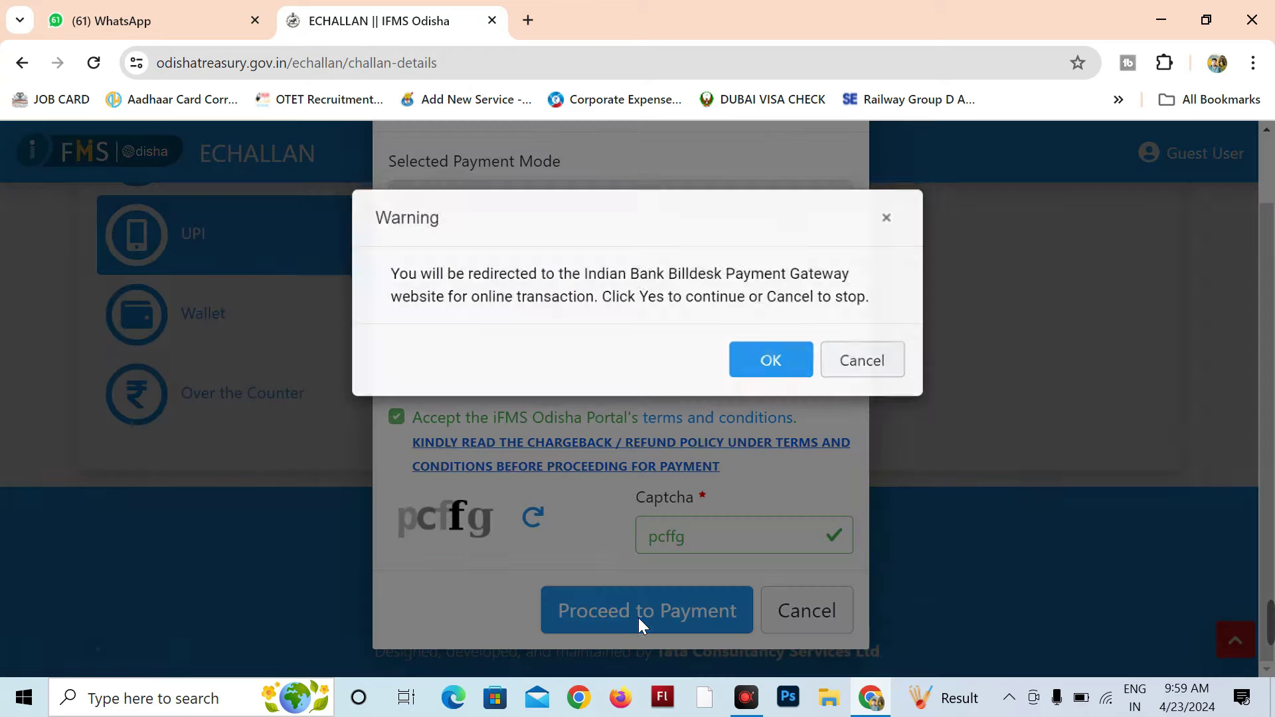
click(815, 369)
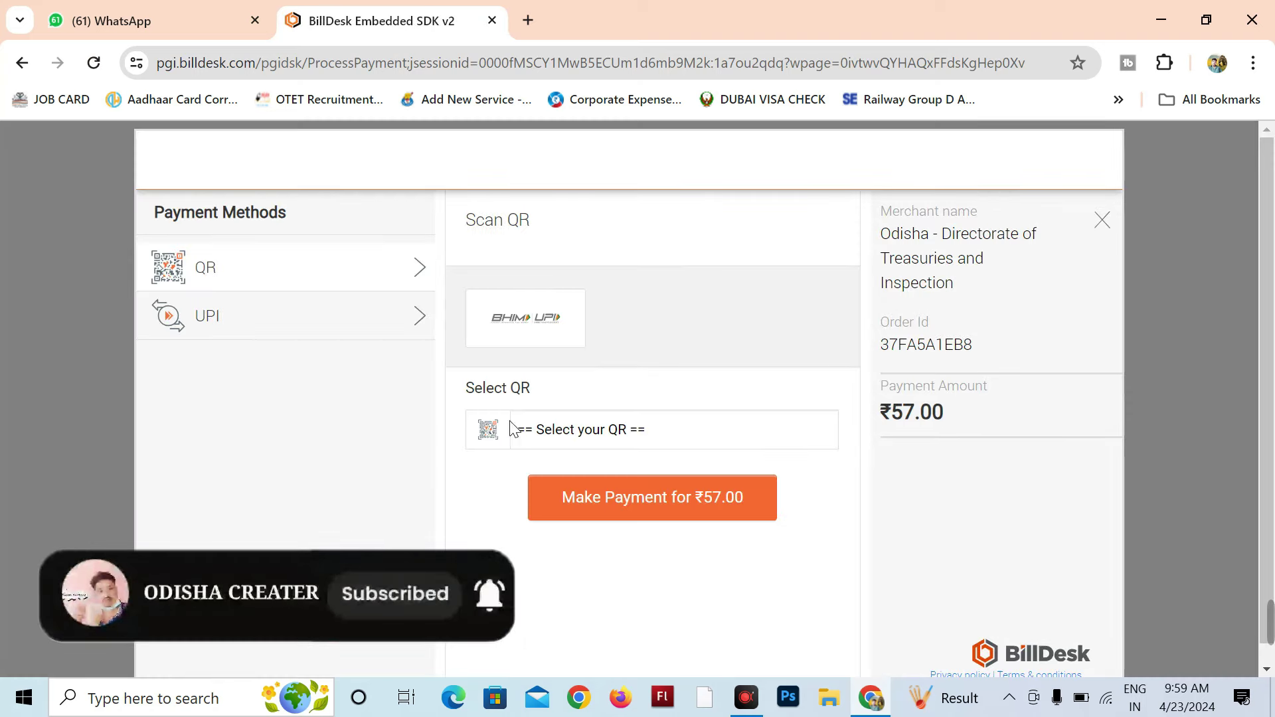
Step: Pay the ₹57.00 challan on BillDesk using a BHIM UPI QR code
click(591, 435)
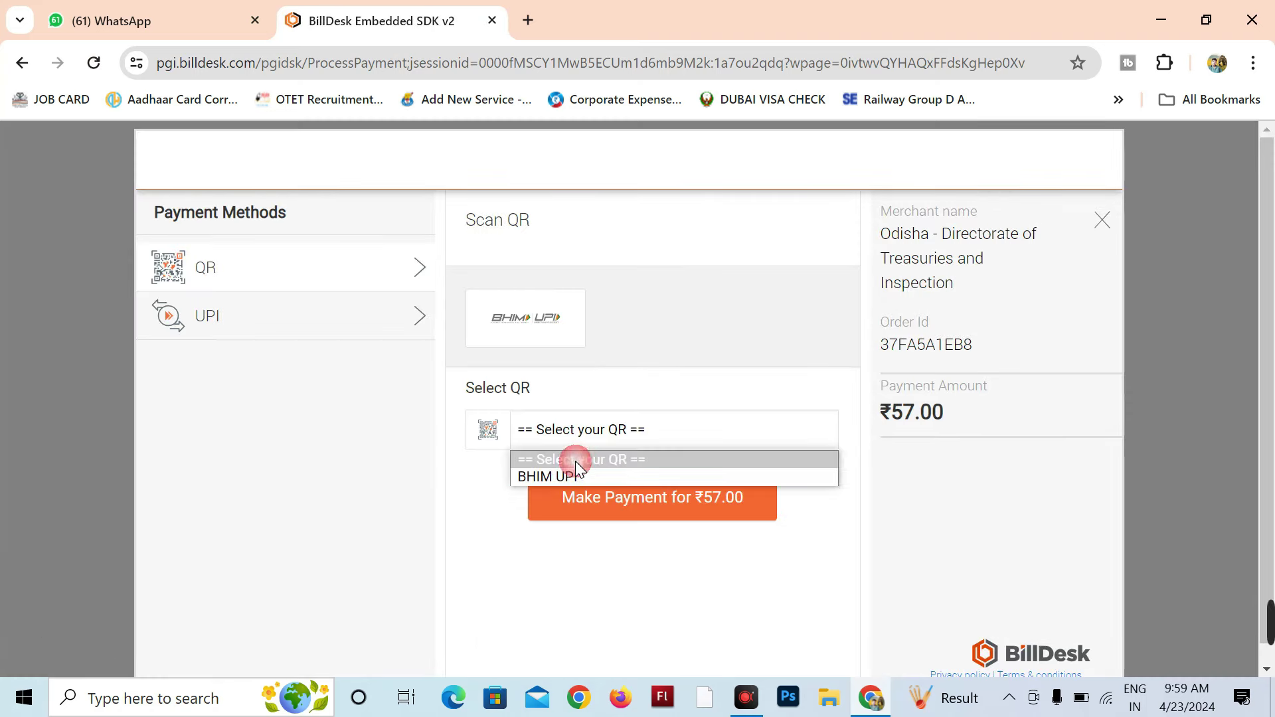
click(566, 475)
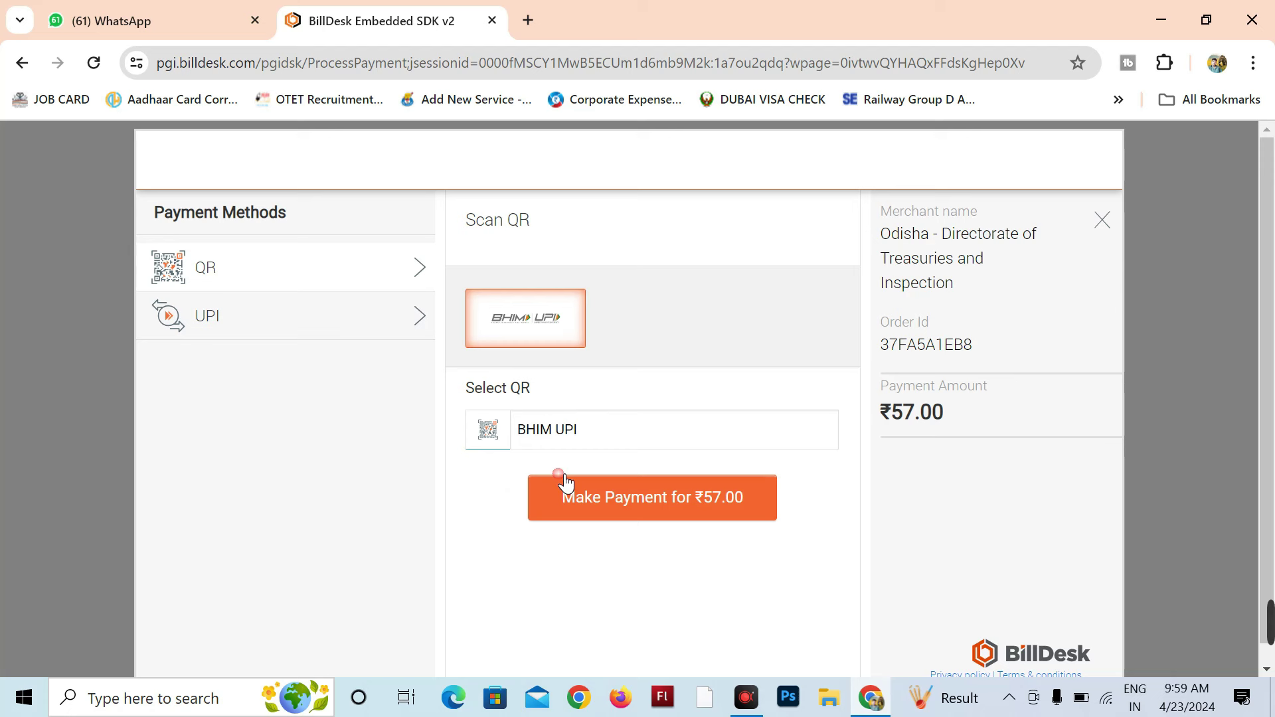
click(652, 510)
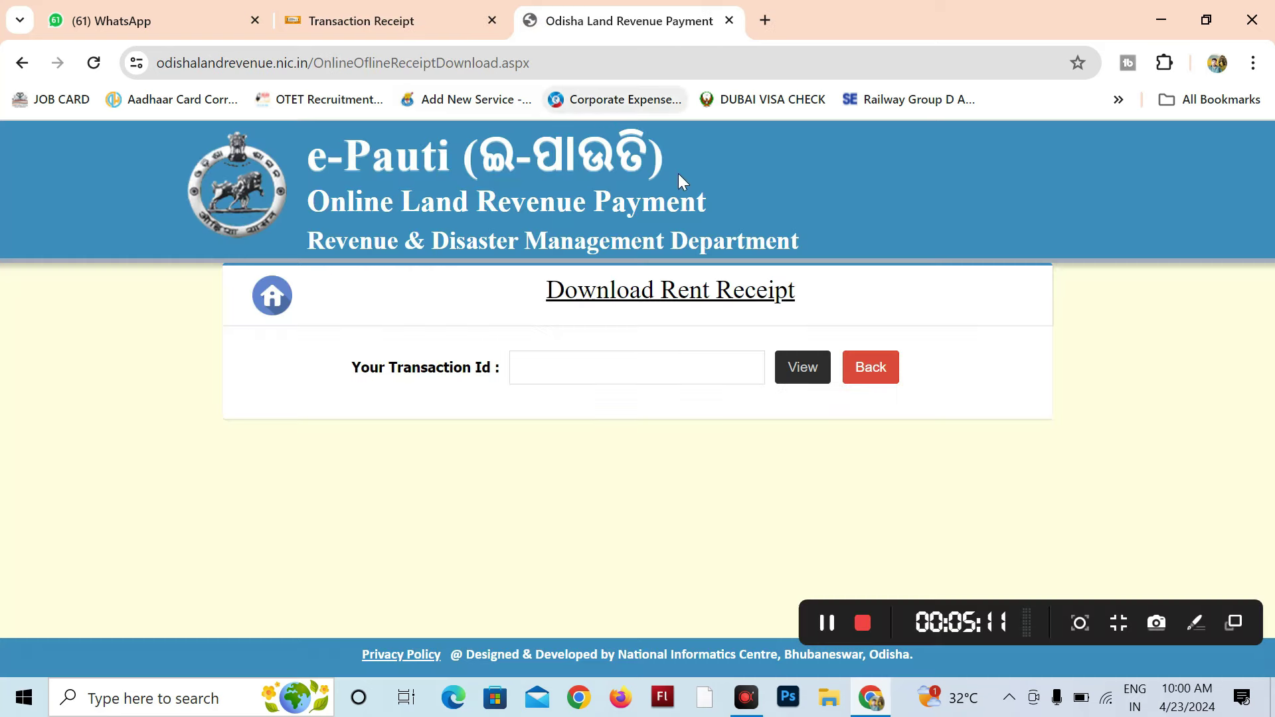
Step: Take the Department Reference ID from the eChallan success page back to the rent receipt page
click(321, 26)
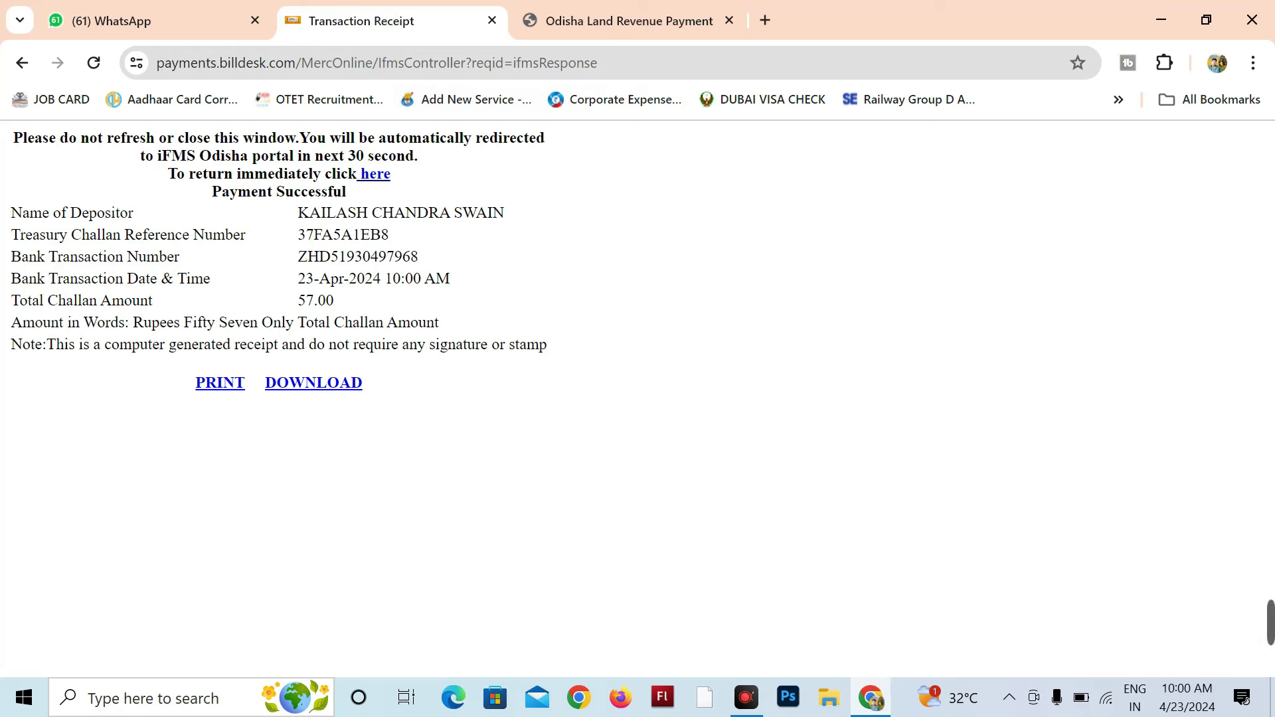
click(376, 175)
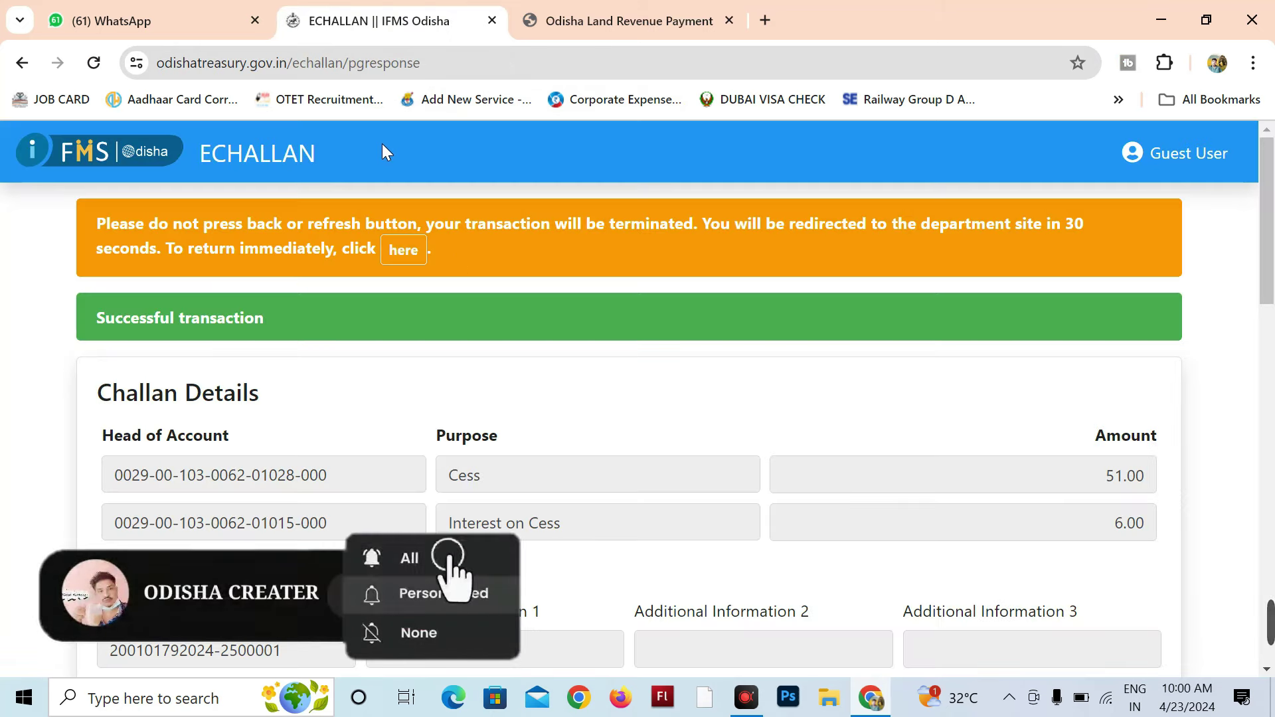
scroll(368, 265, down, 5)
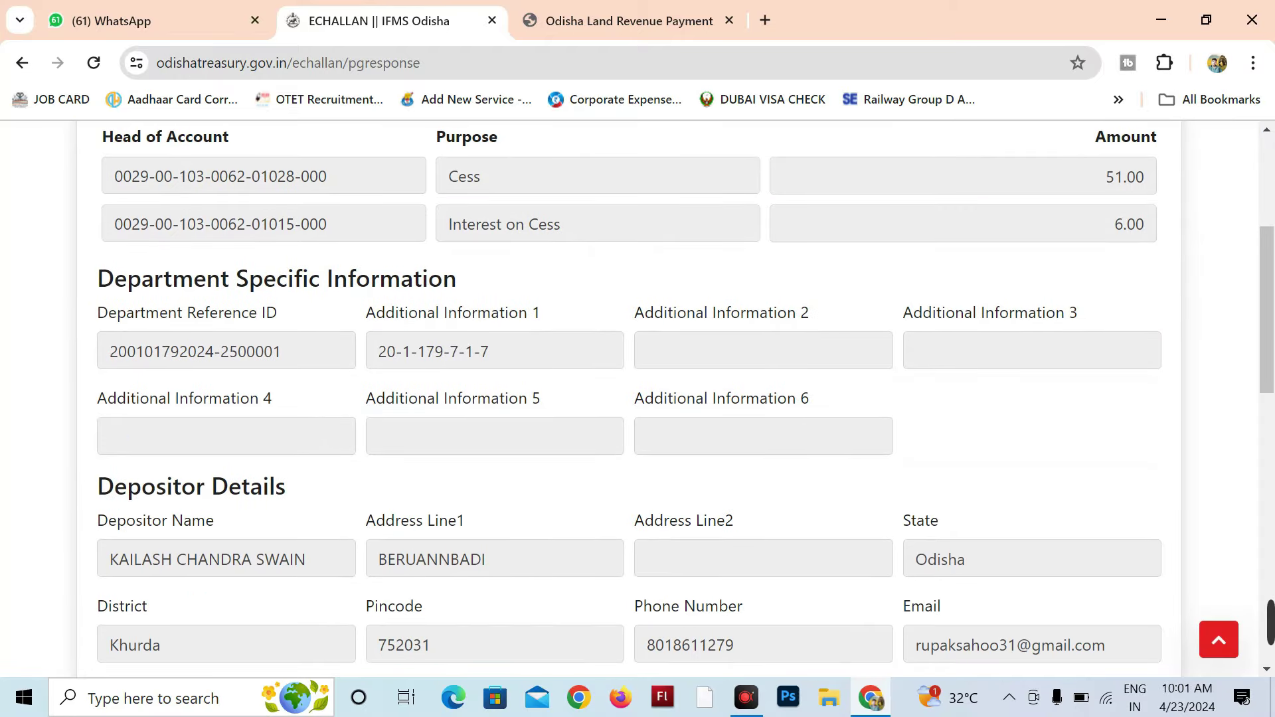
drag(282, 352, 110, 351)
key(ctrl+c)
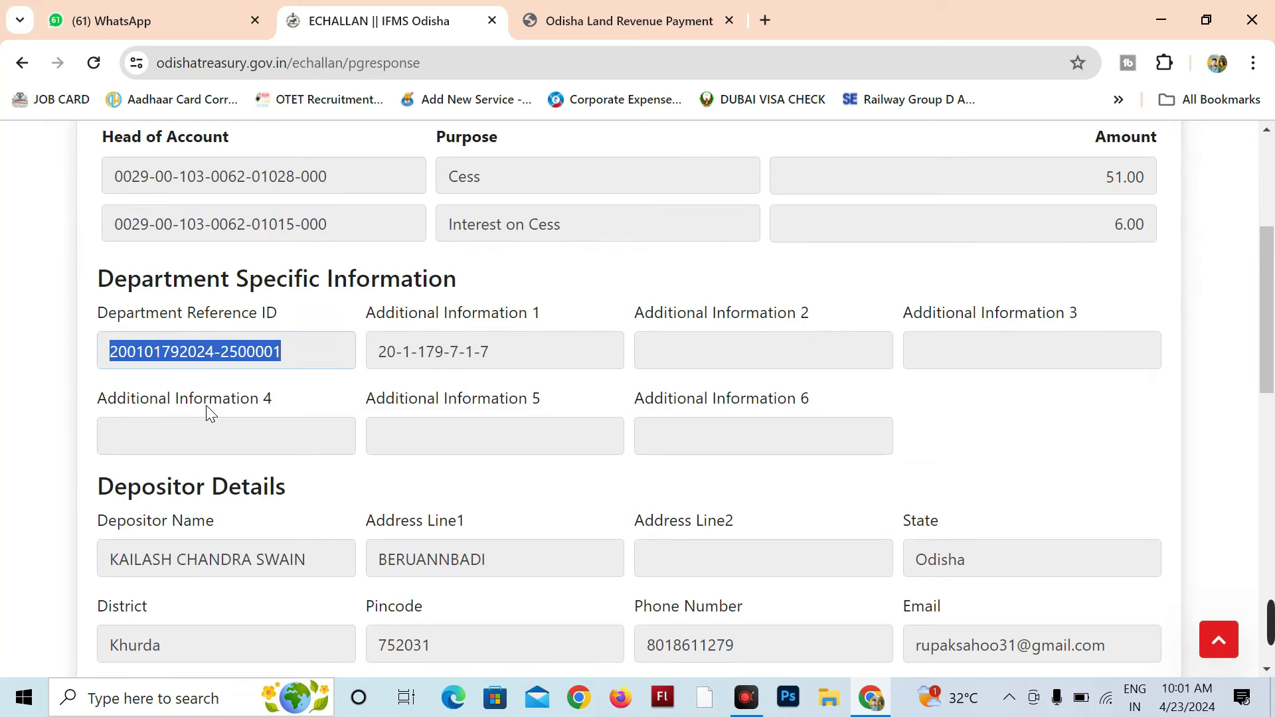
click(579, 18)
click(542, 367)
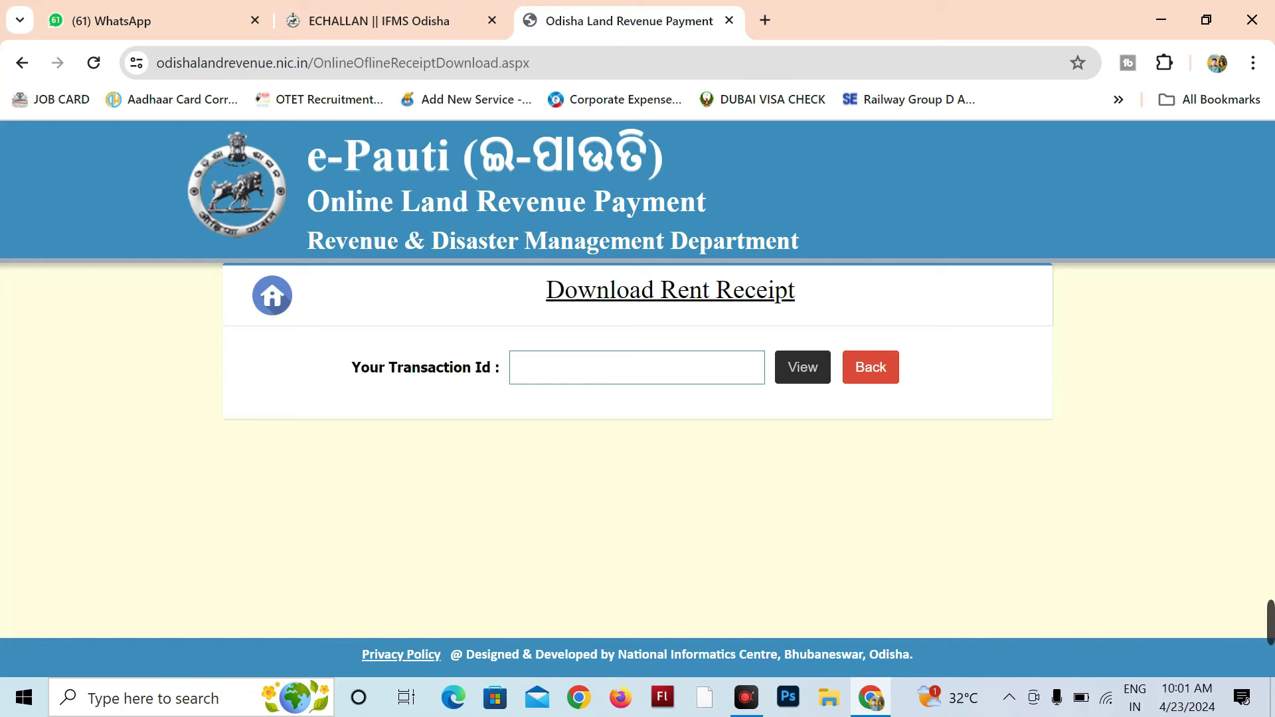
Step: Paste the reference ID as the transaction ID and view the 2024-25 receipt for khata 62
key(ctrl+v)
click(808, 376)
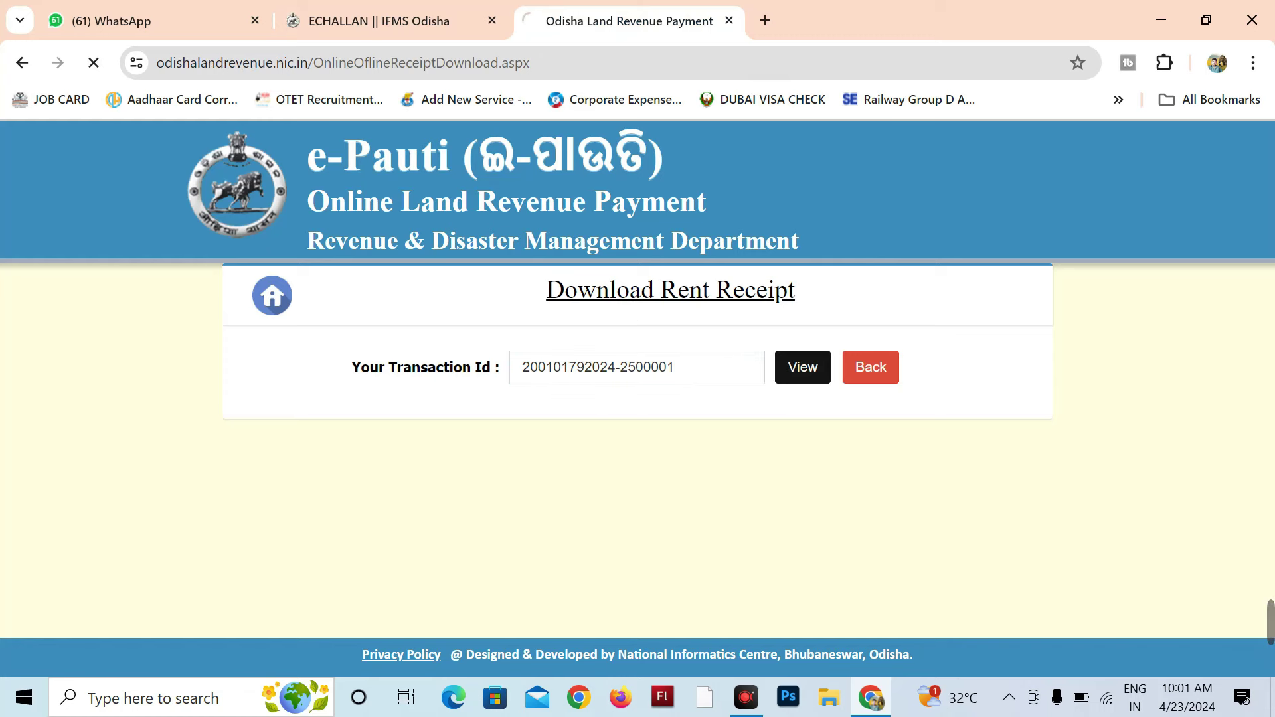
scroll(643, 355, down, 5)
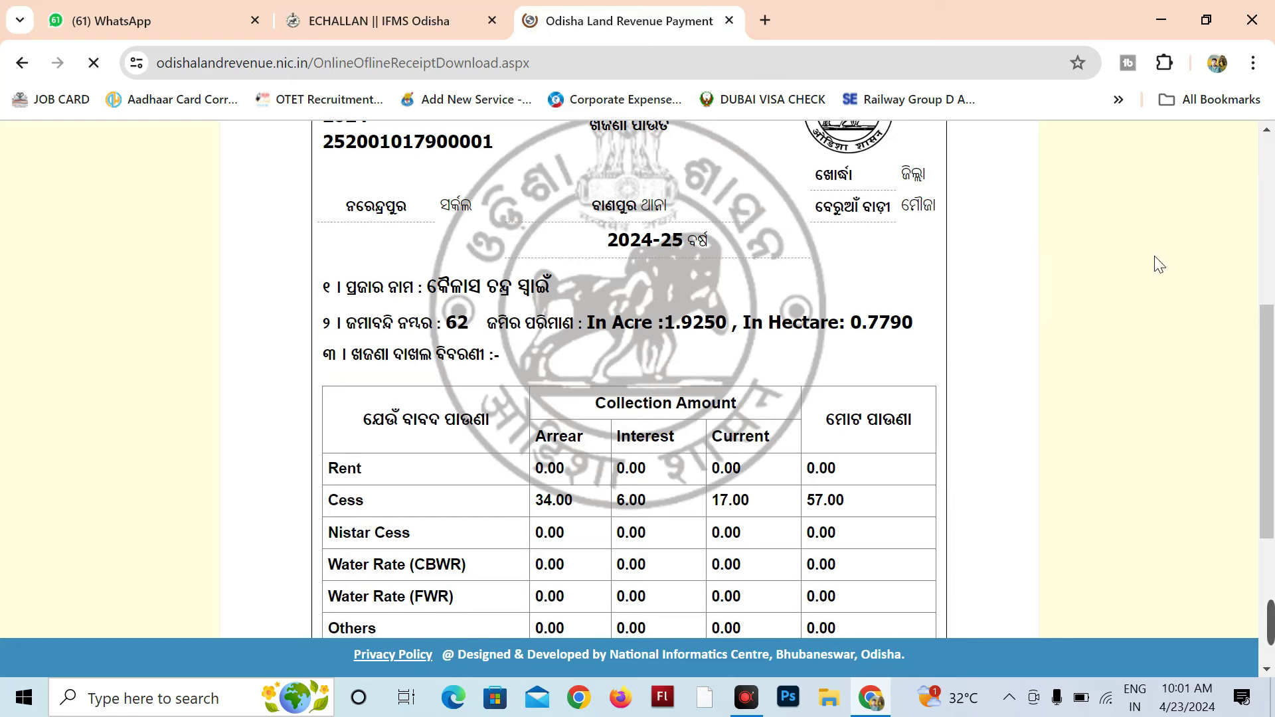
scroll(679, 279, down, 4)
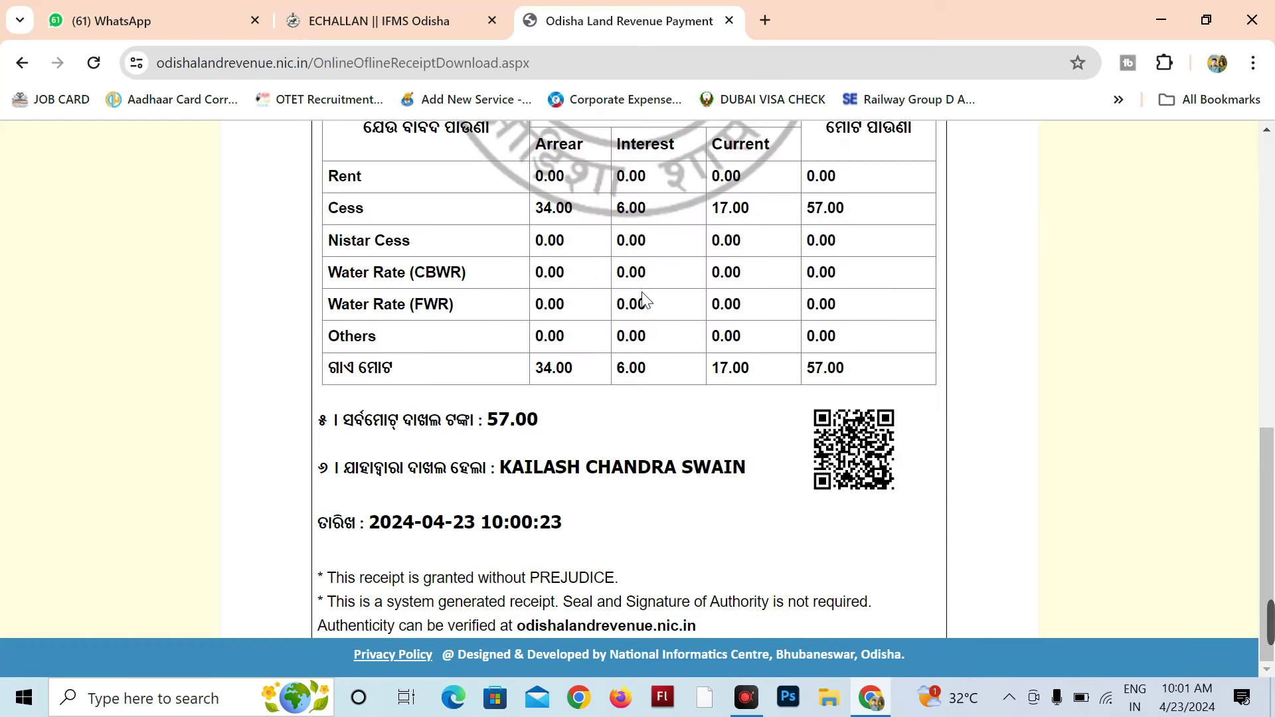
scroll(640, 299, up, 10)
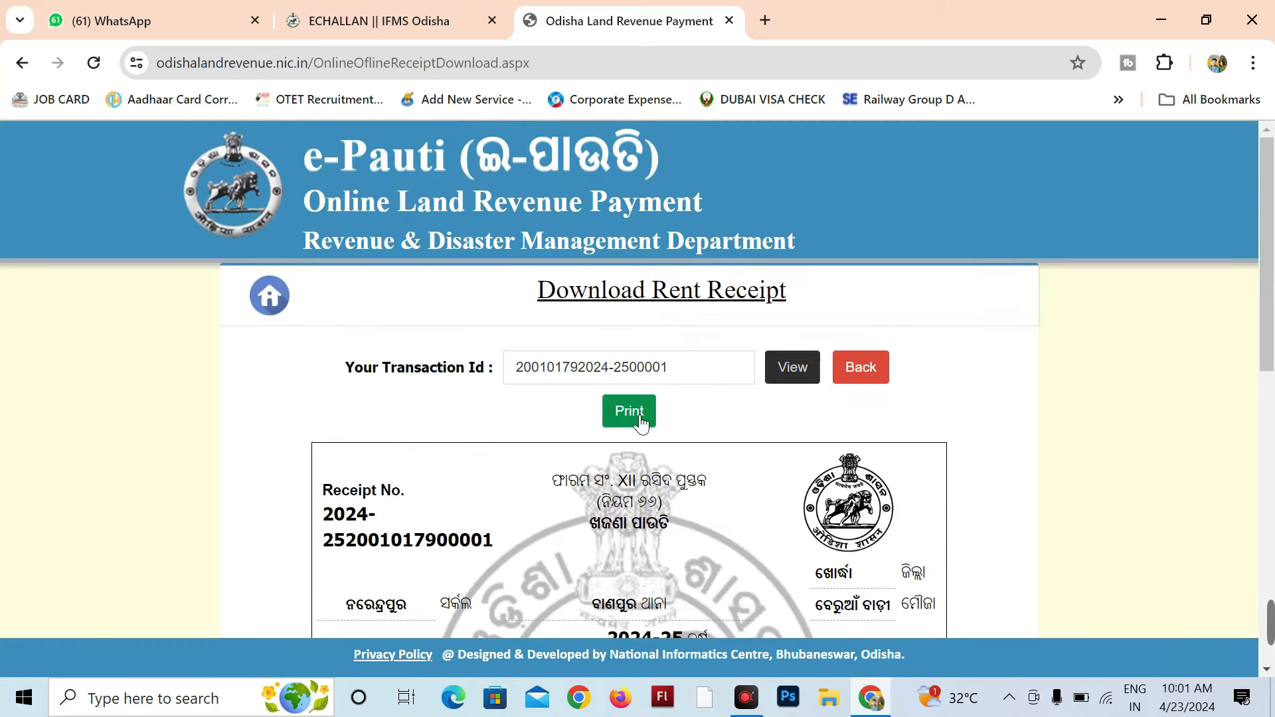
Step: Print the rent receipt to the Save as PDF destination and save the file
click(636, 416)
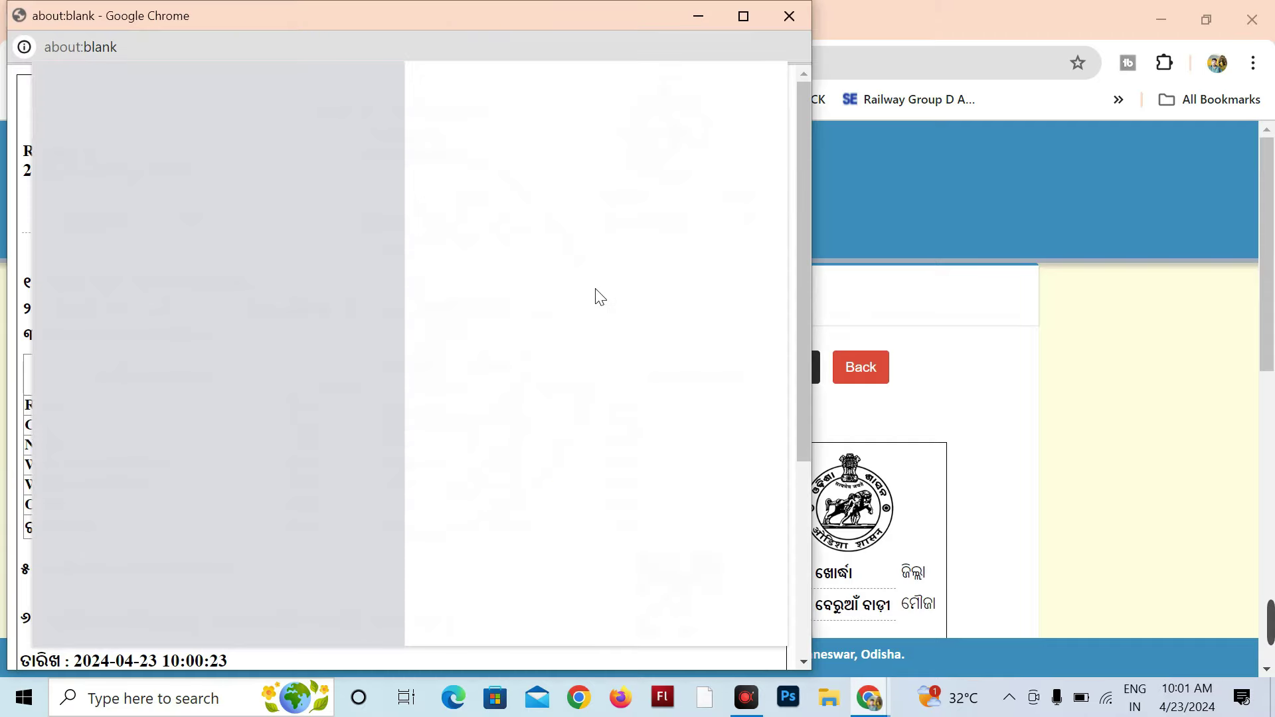
click(664, 163)
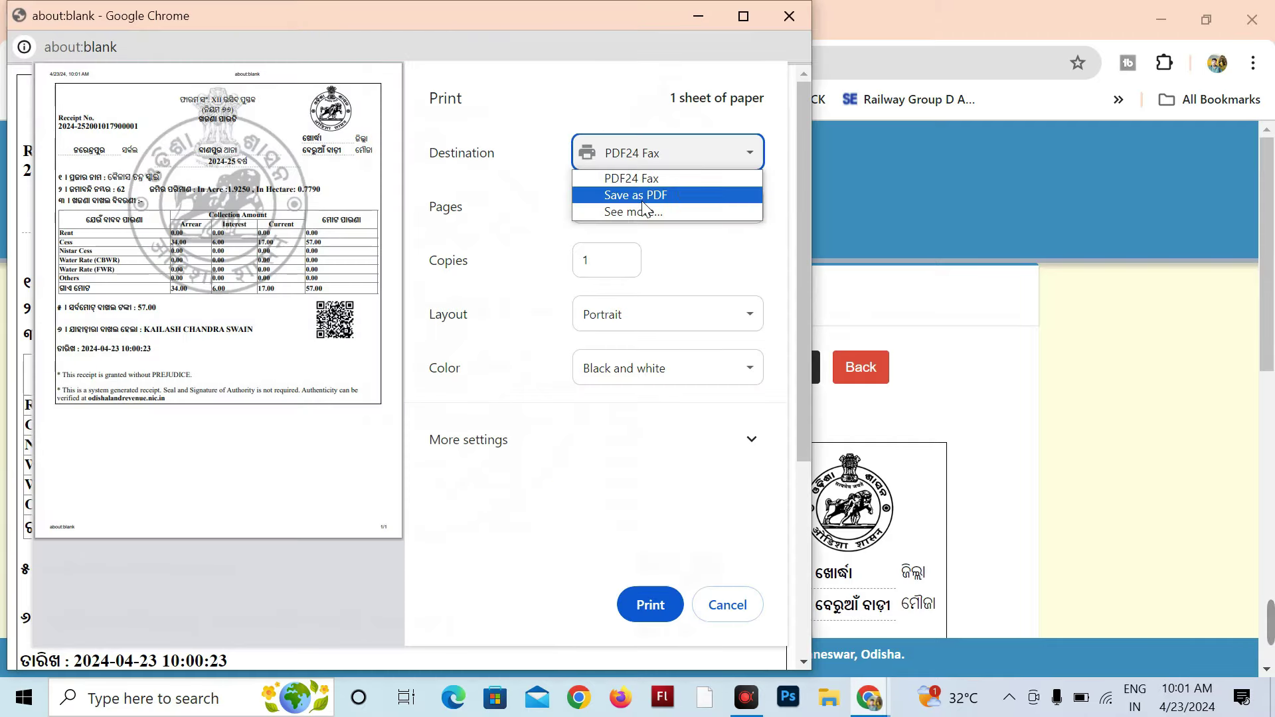
click(641, 195)
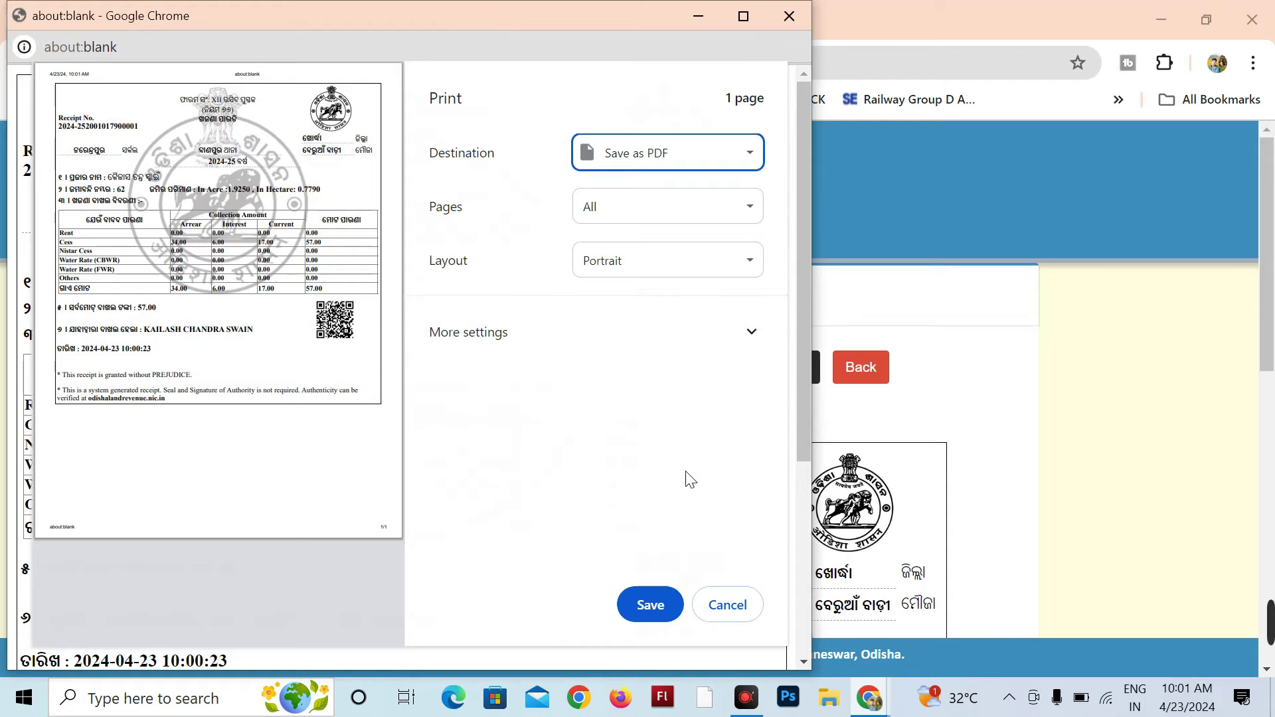
click(659, 606)
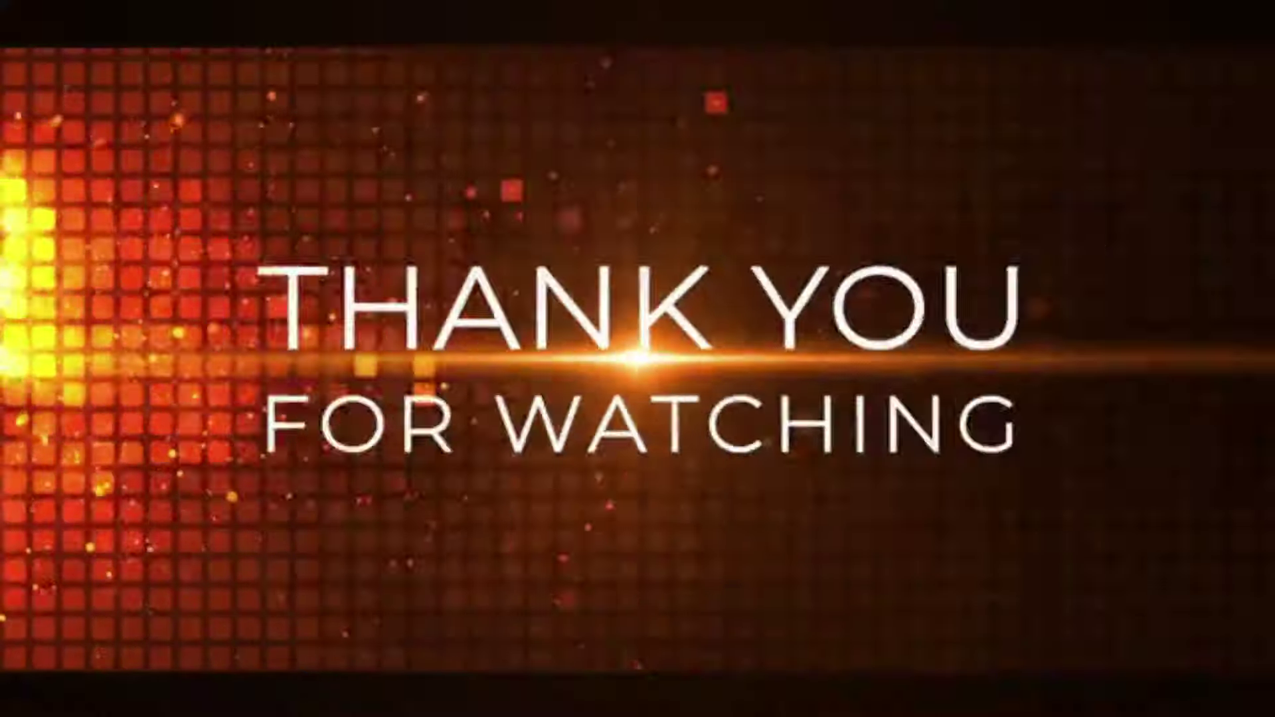